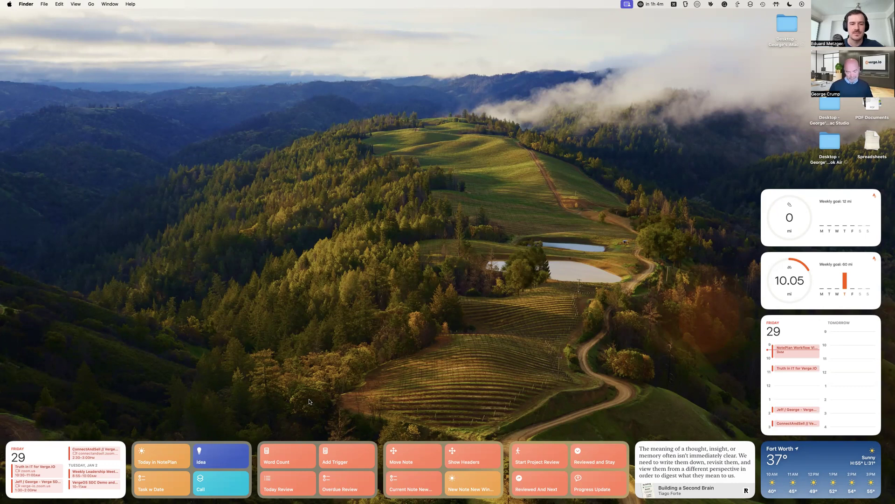
Switch to NotePlan Beta and cancel Preview's prompt to save the untitled image.
key("super+Tab")
key("super+Tab")
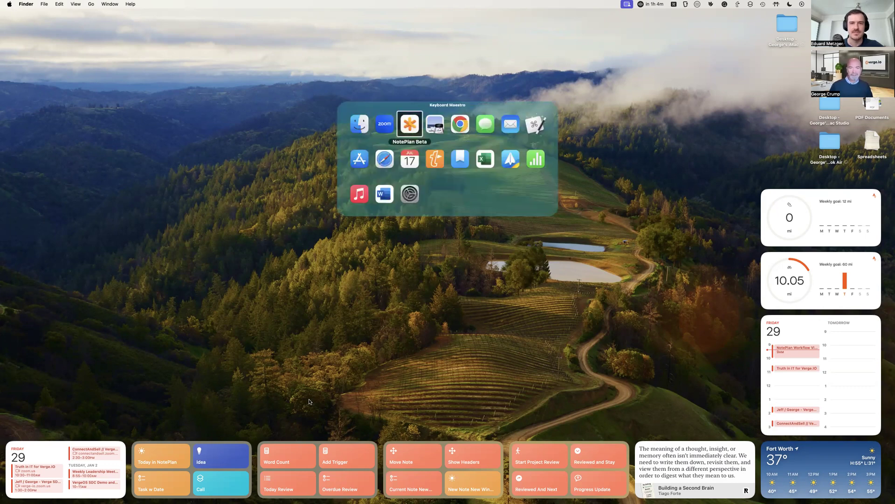
key("super+Tab")
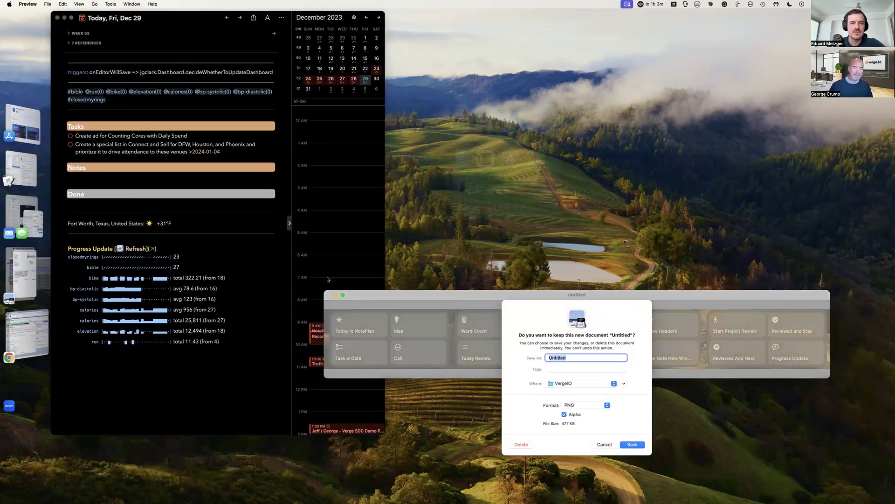
key("Escape")
Capture a new idea with the text "This is a test" using the Idea shortcut.
left_click(342, 200)
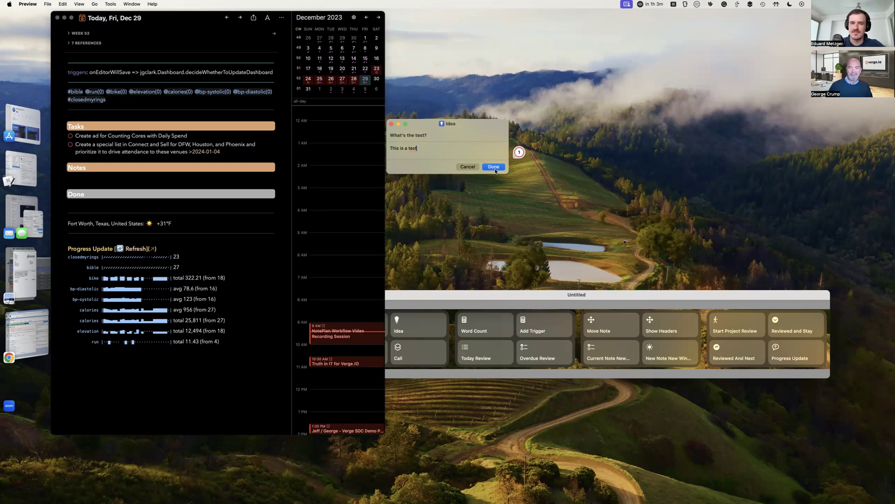
left_click(494, 168)
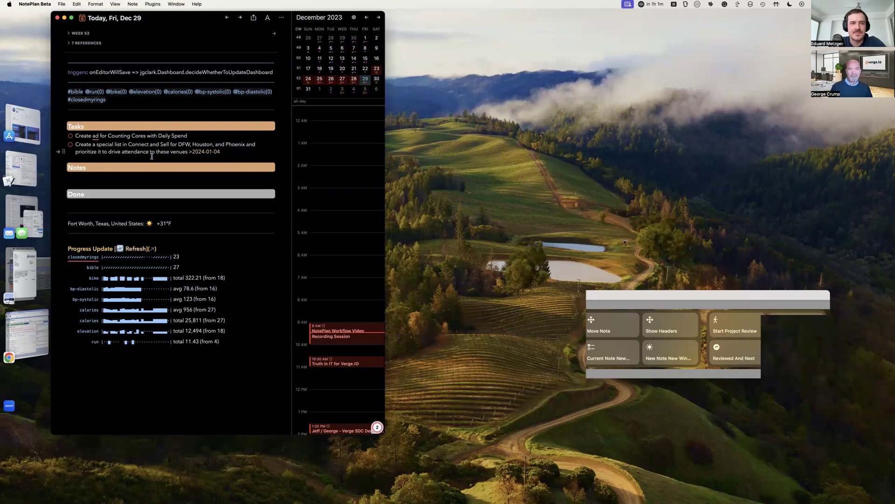
Open the Studio Planning window set and move the daily note window so it no longer overlaps the Dashboard.
key("super+j")
type("/")
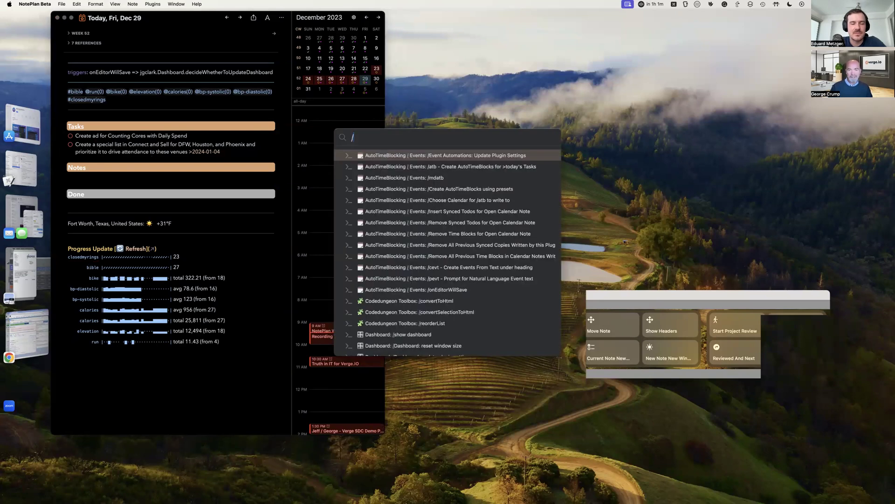
type("ws")
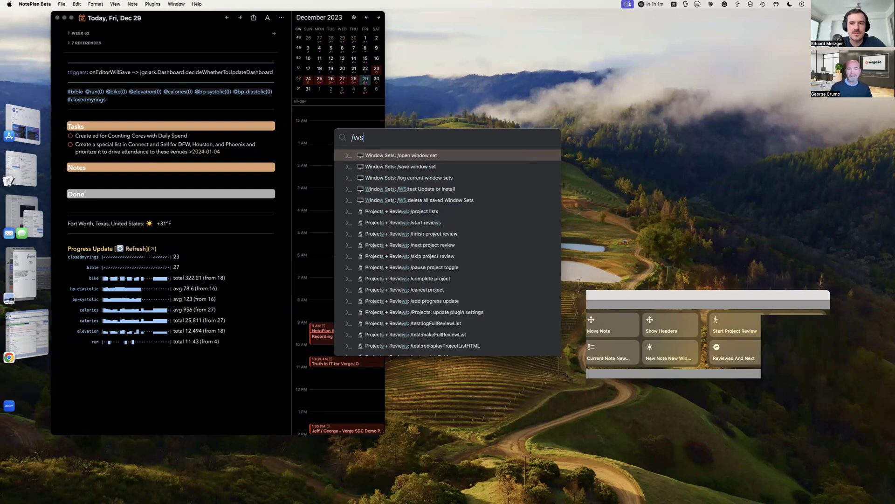
key("Return")
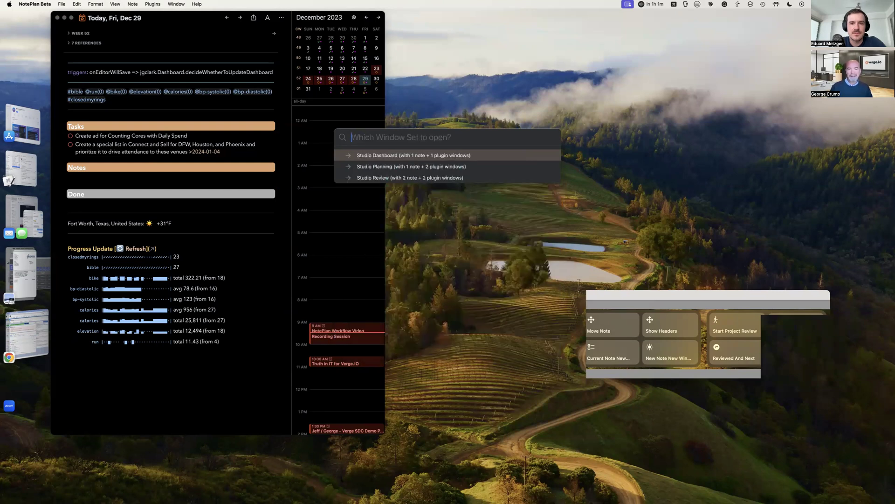
key("Down")
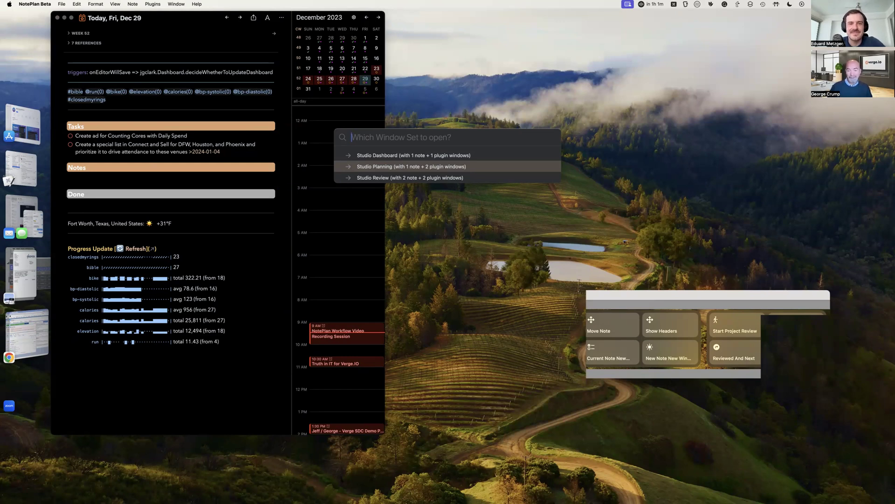
key("Escape")
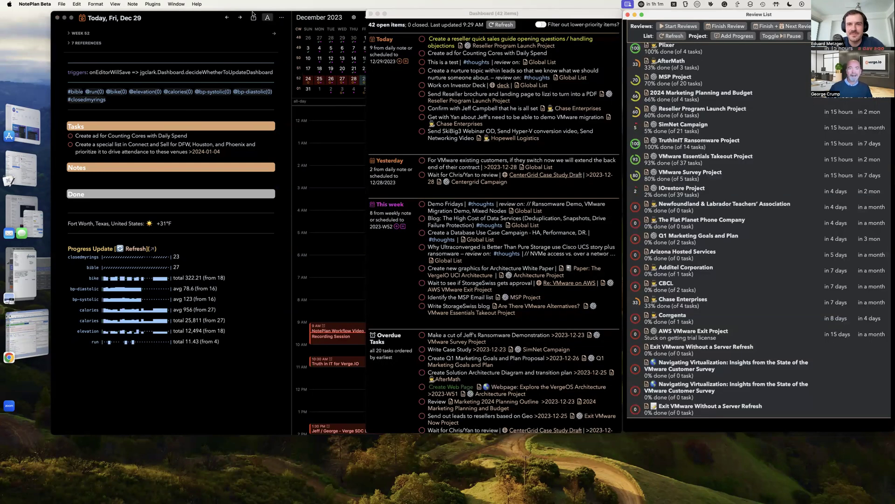
left_click_drag(214, 13, 194, 14)
left_click(662, 32)
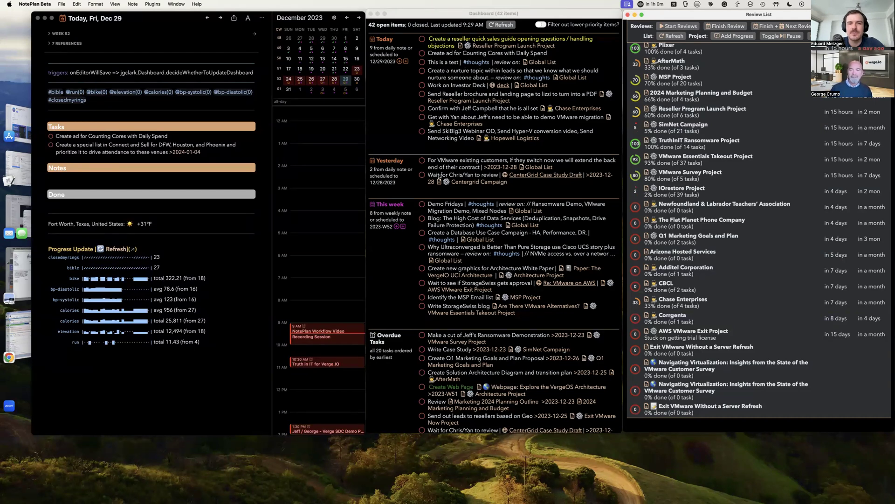
In the Dashboard, complete the "This is a test" task and raise "Create ad for Counting Cores with Daily Spend" to priority !!!
left_click(422, 63)
left_click(423, 64)
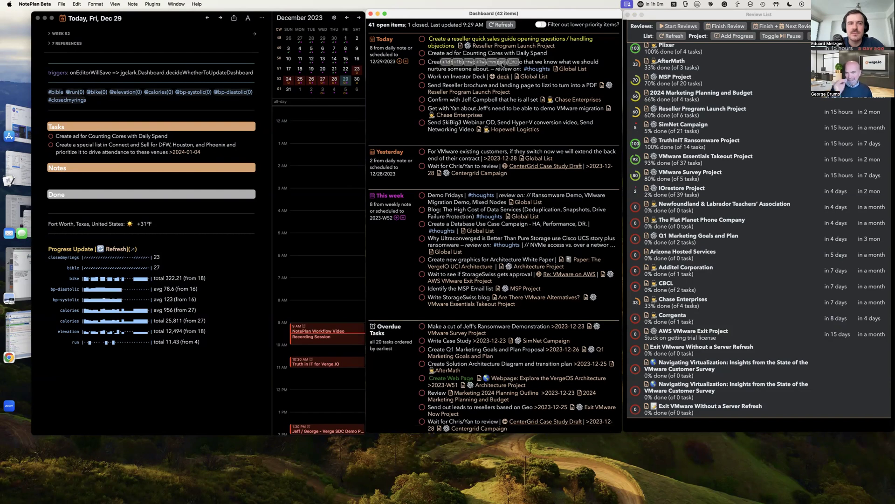
left_click(503, 63)
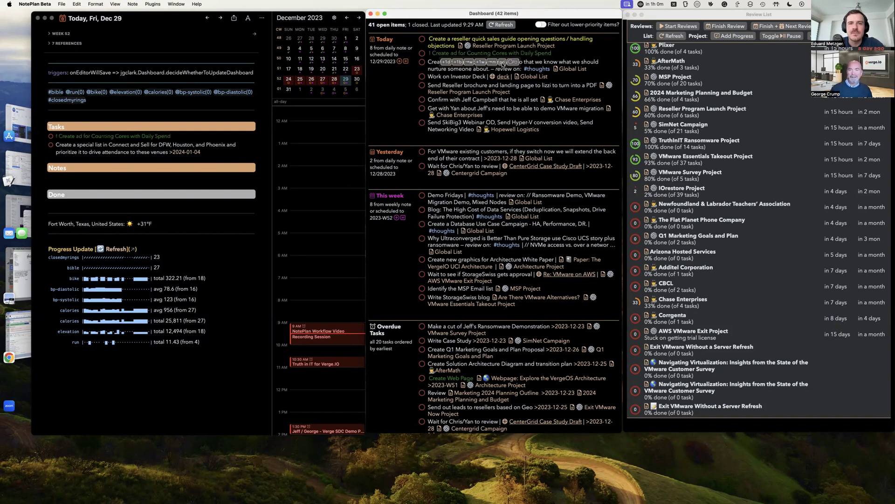
left_click(502, 63)
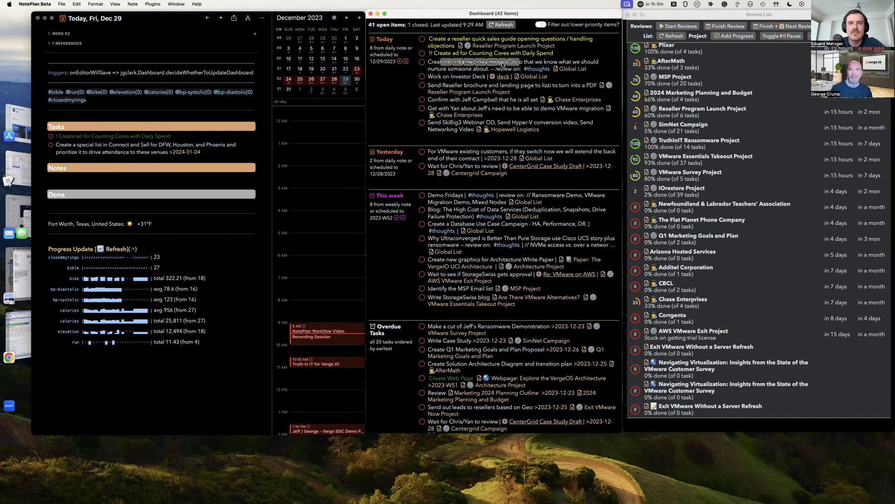
left_click(502, 63)
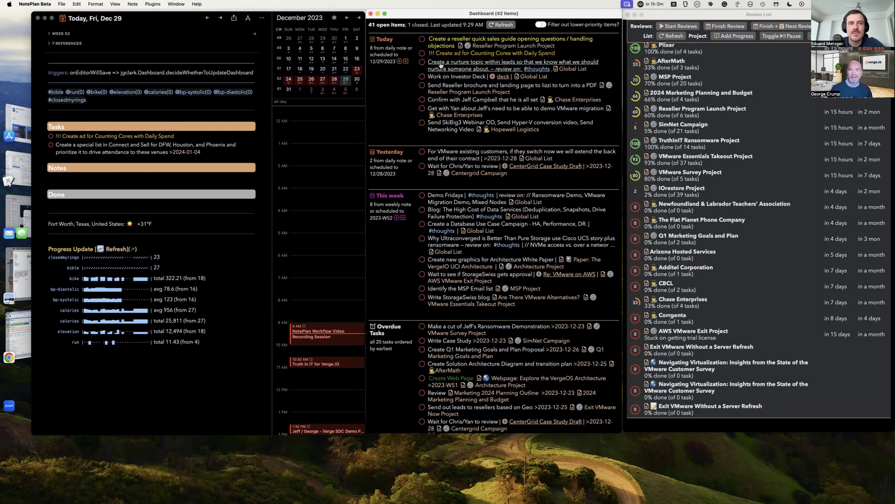
Postpone today's Dashboard task about creating a nurture topic within leads by one business day.
mouse_move(441, 65)
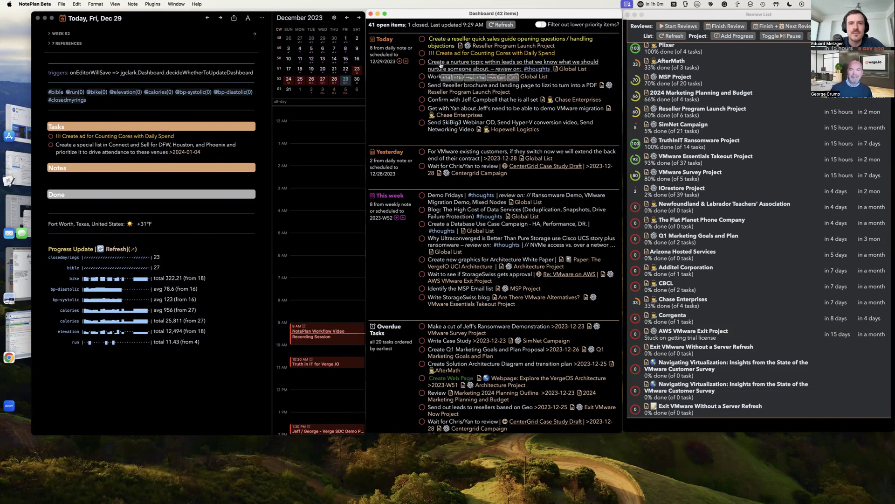
mouse_move(439, 101)
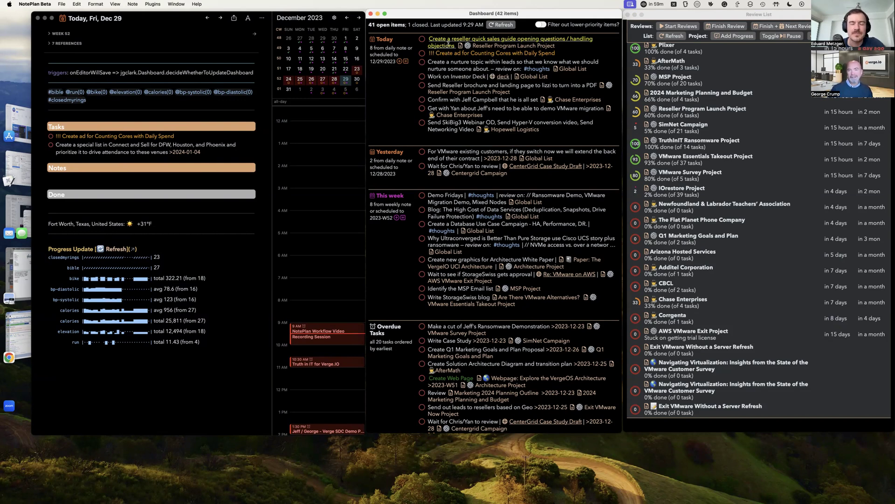
mouse_move(521, 46)
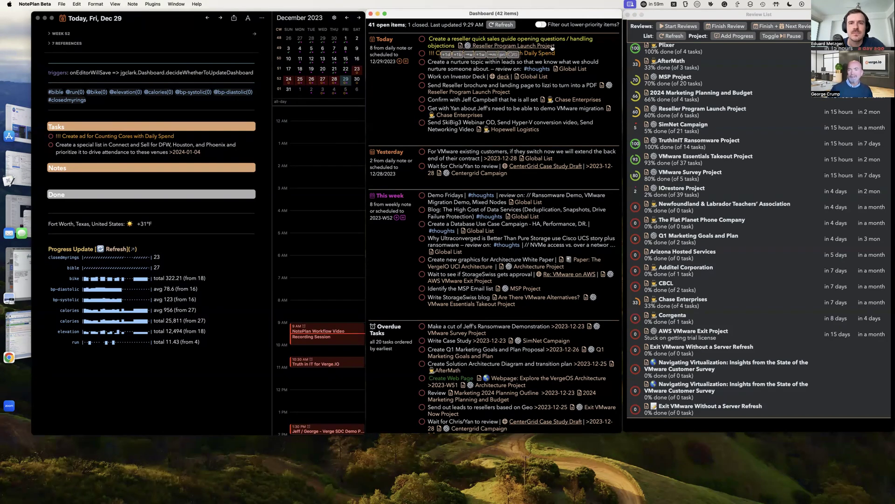
mouse_move(478, 64)
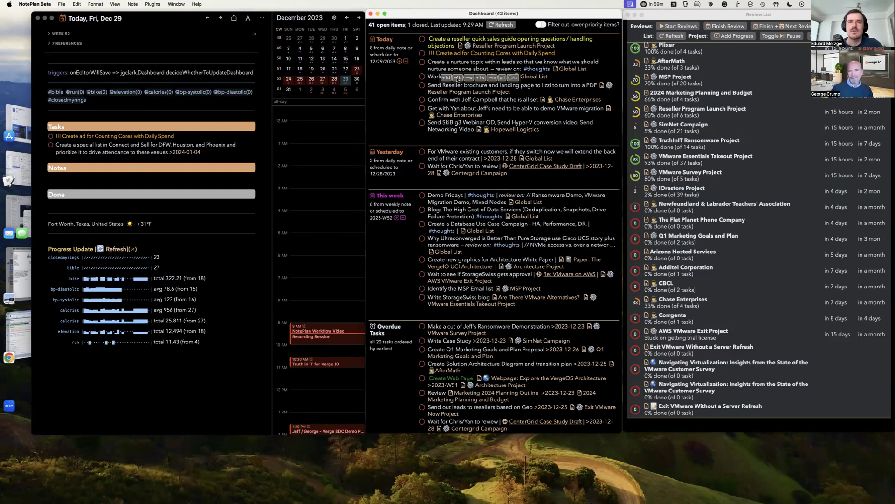
left_click(457, 78)
mouse_move(457, 78)
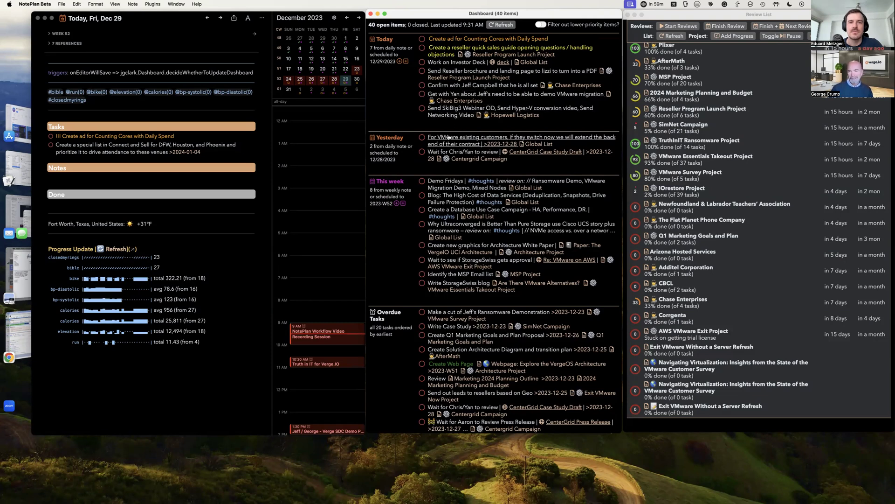
Complete the Chase Enterprises confirmation task and reschedule yesterday's task about existing VMware customers to this week.
mouse_move(496, 164)
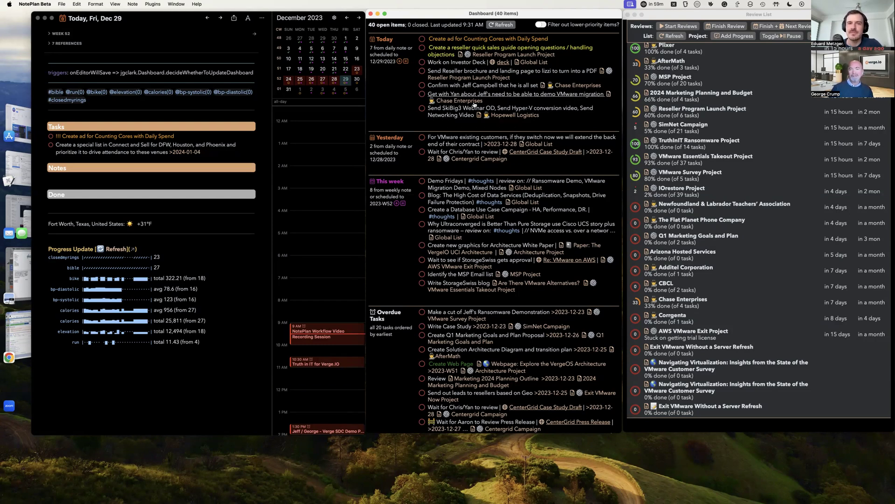
mouse_move(475, 105)
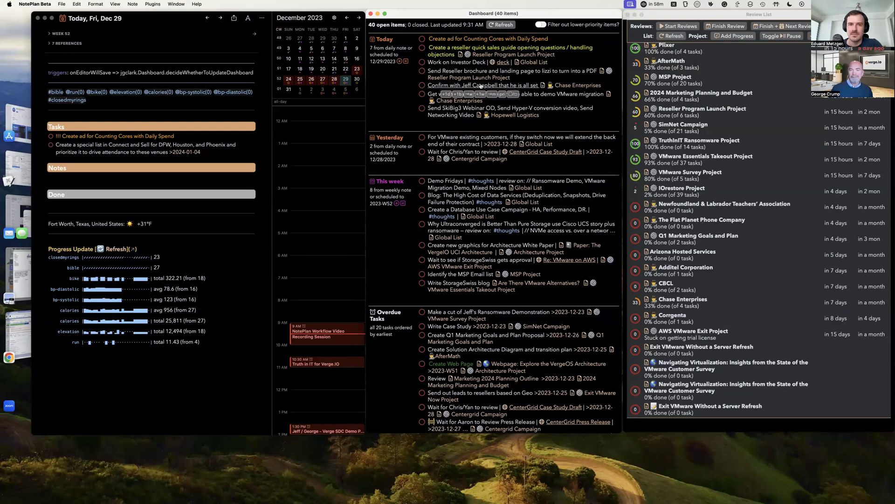
left_click(423, 86)
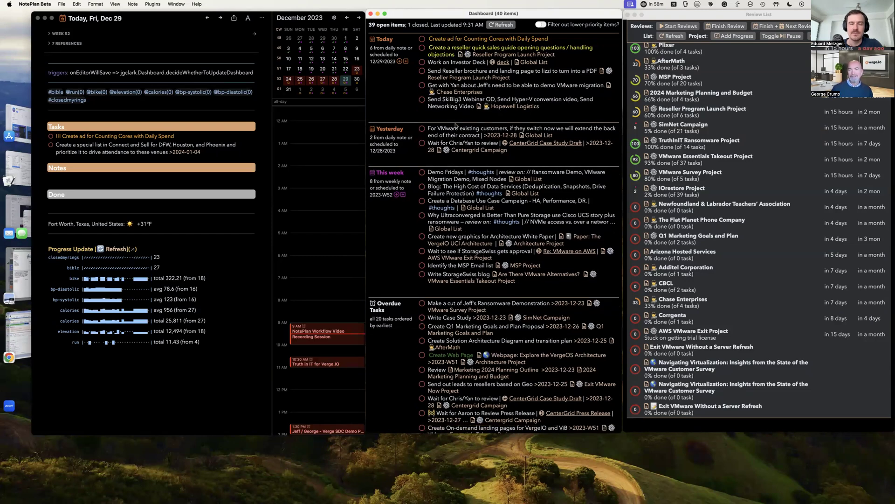
mouse_move(453, 134)
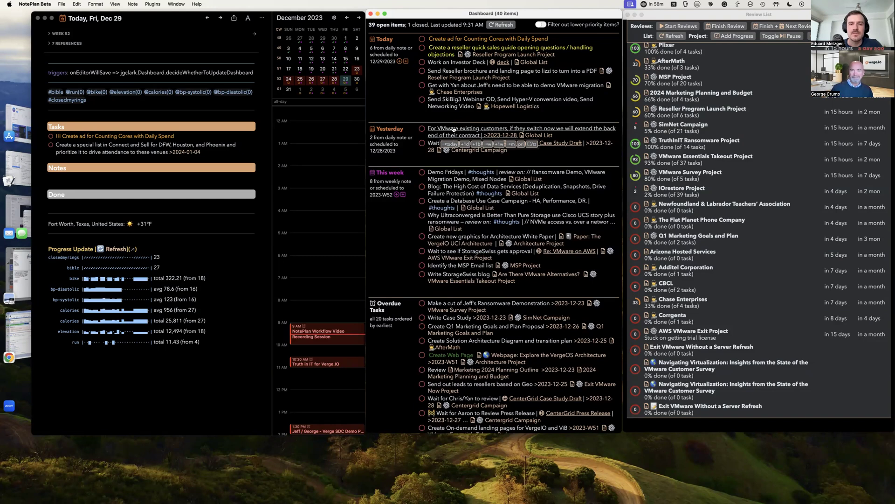
left_click(489, 144)
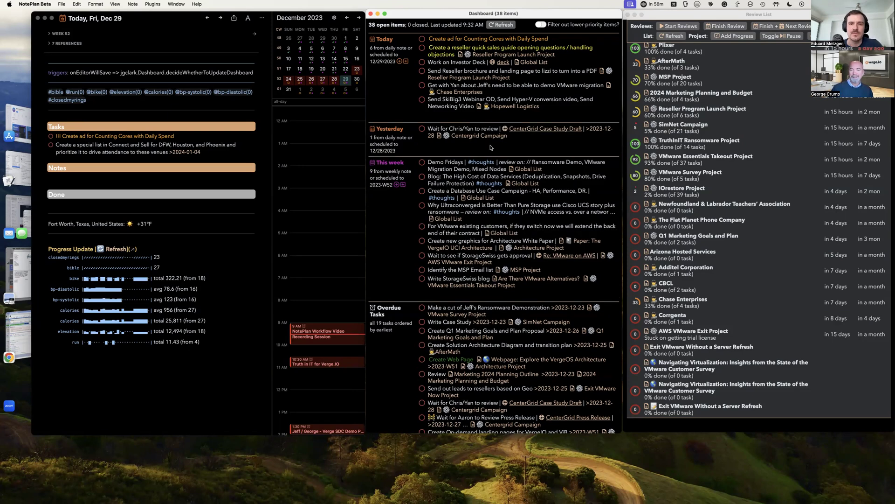
Open the CenterGrid Case Study Campaign note from yesterday's review task and mark the CenterGrid Case Study Draft review task complete.
left_click(462, 130)
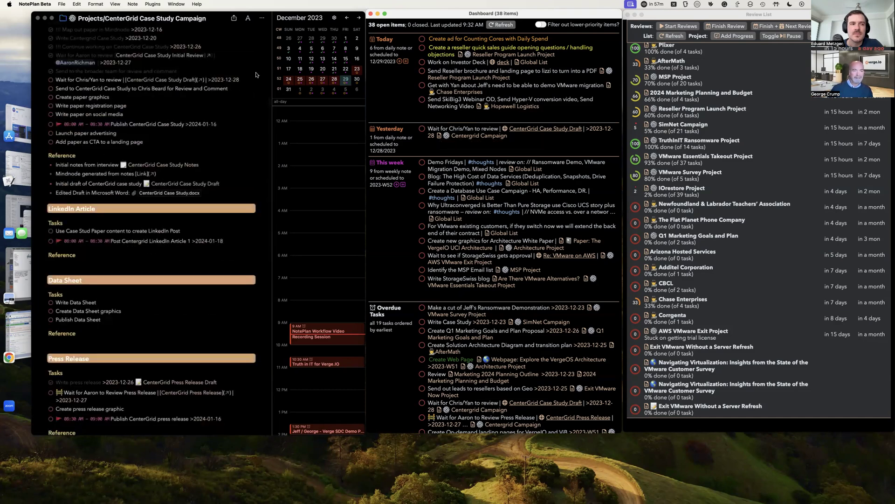
scroll(241, 196, "up", 3)
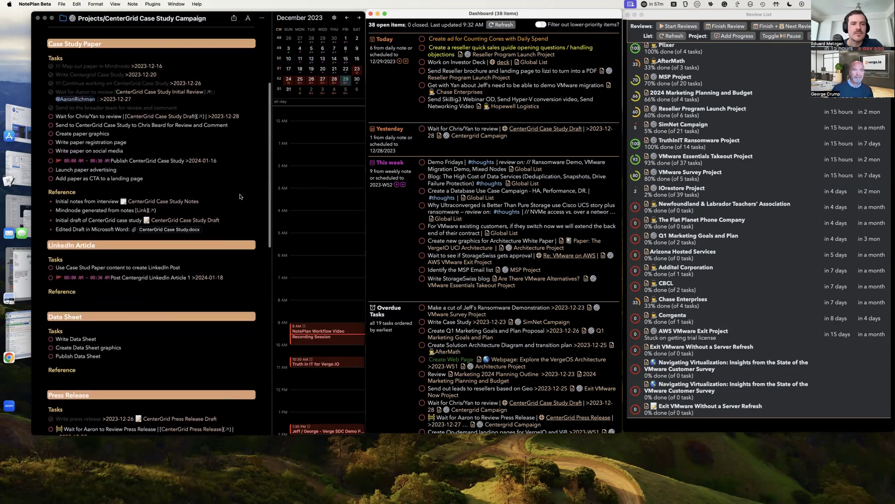
left_click(50, 118)
left_click(51, 117)
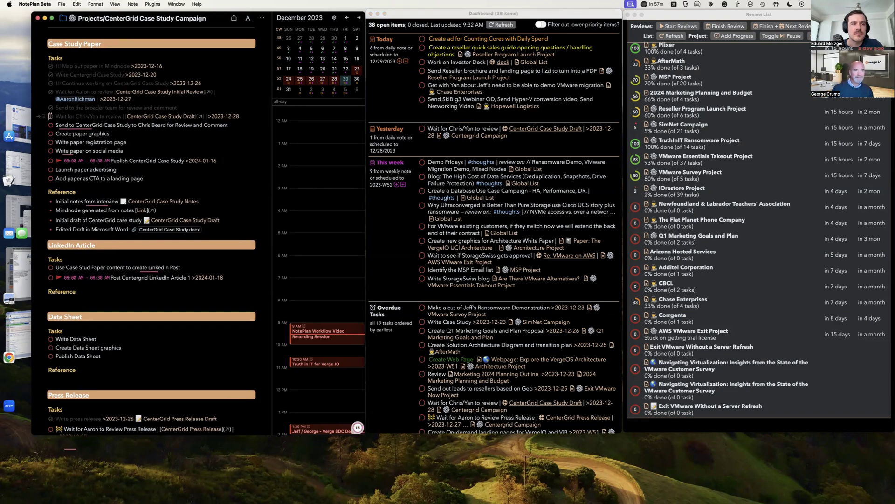
Schedule the task to send the CenterGrid Case Study for Review and Comment for today, 2023-12-29.
left_click(244, 125)
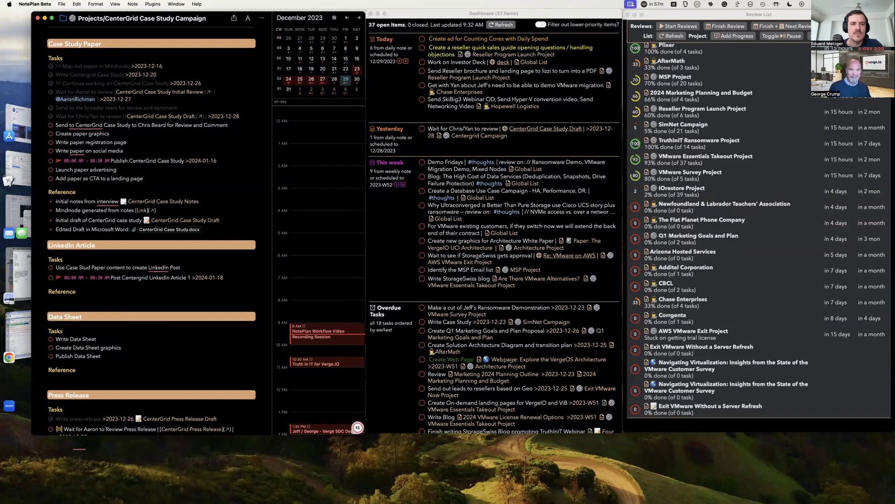
type(">")
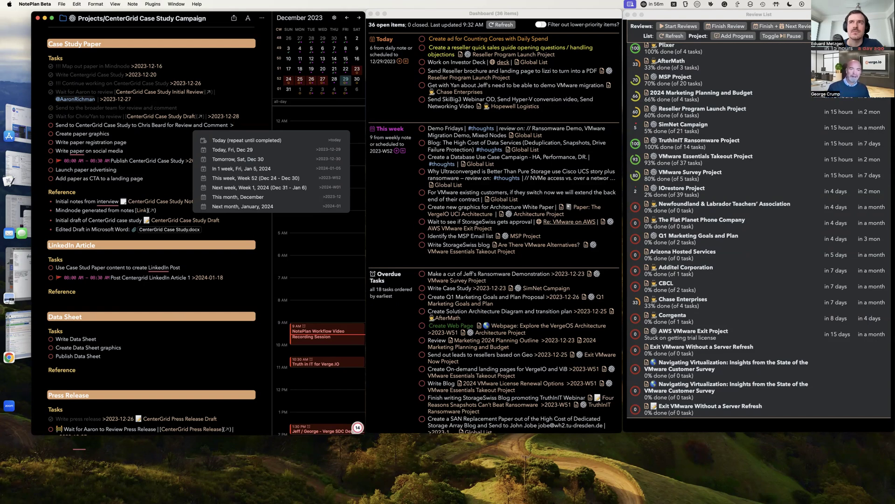
key("Down")
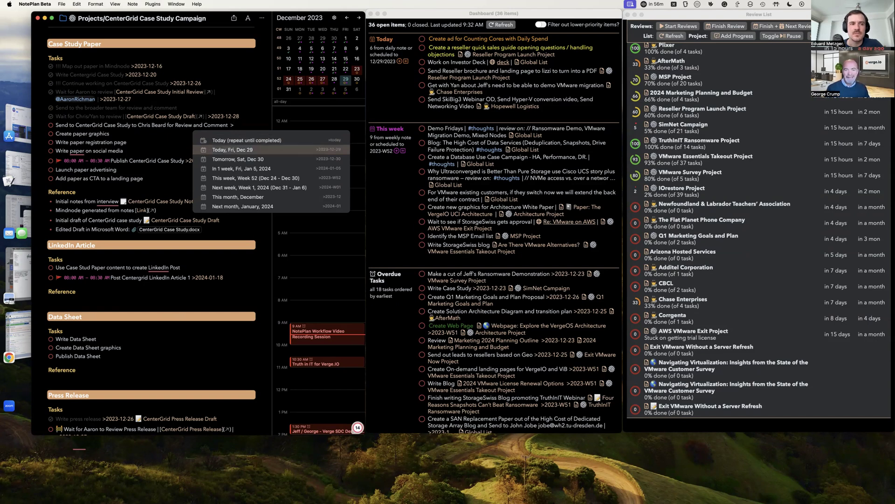
key("Up")
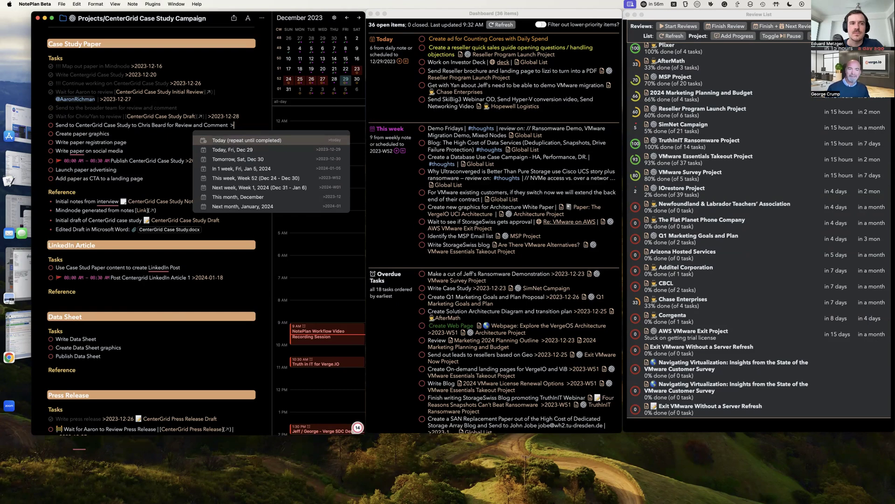
key("Down")
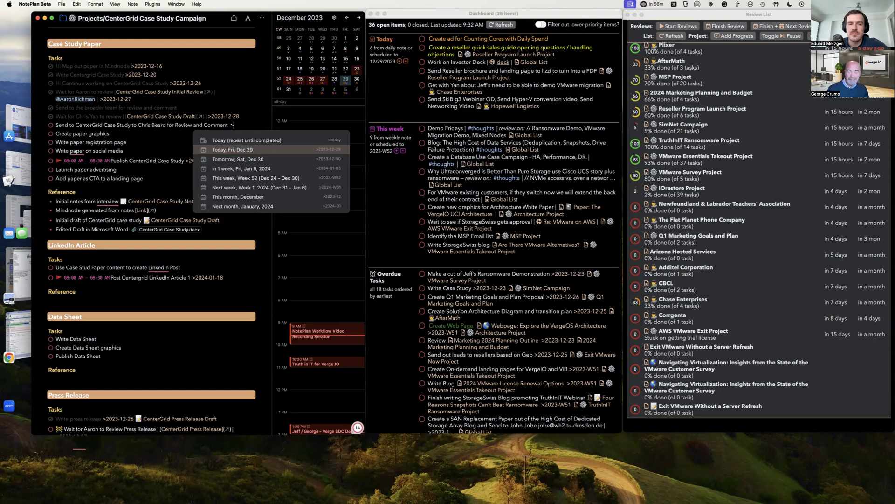
key("Return")
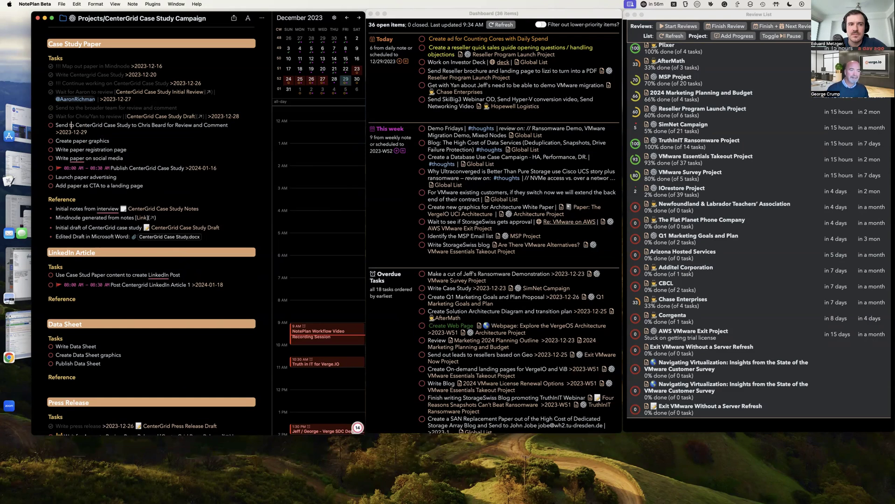
Give the task to send the CenterGrid Case Study for review the priority marker !!!
left_click(55, 125)
type("!!!")
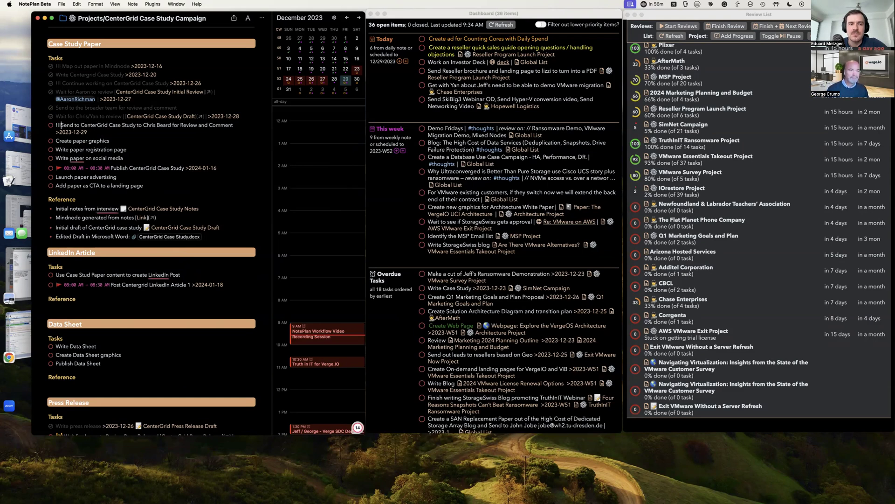
key("Down")
key("Down")
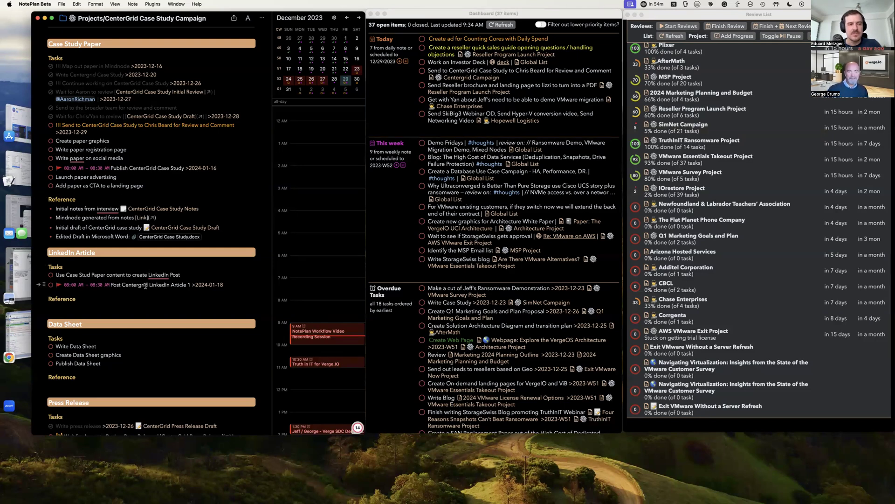
Review the CenterGrid Case Study Campaign note's sections, from Case Study Paper to VergeIO Blog, including their dated publishing milestones.
double_click(139, 168)
left_click(139, 169)
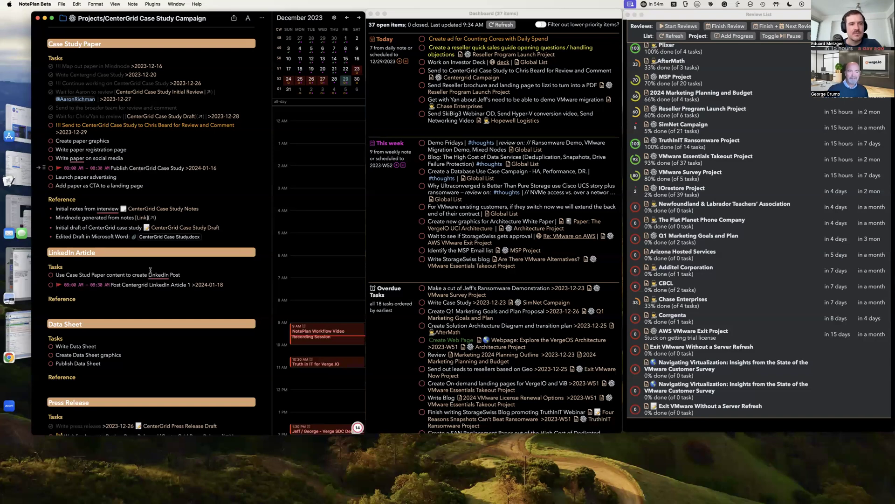
scroll(140, 285, "down", 3)
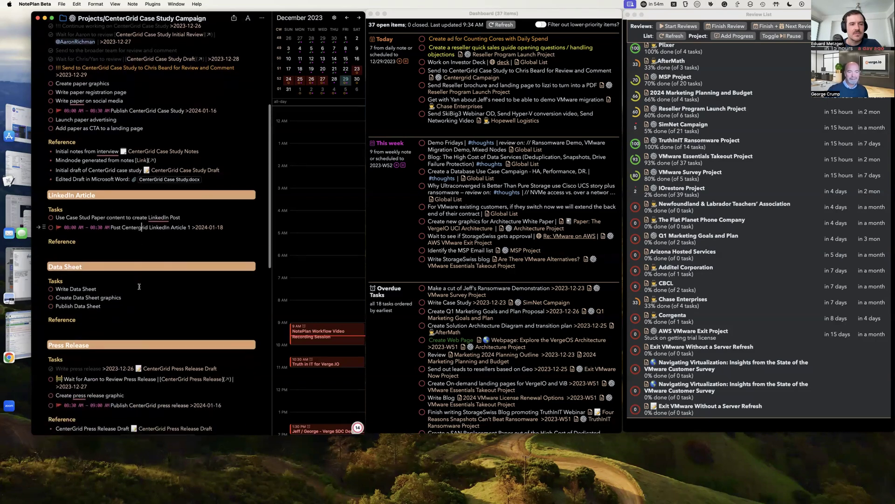
scroll(139, 286, "down", 3)
scroll(139, 286, "down", 9)
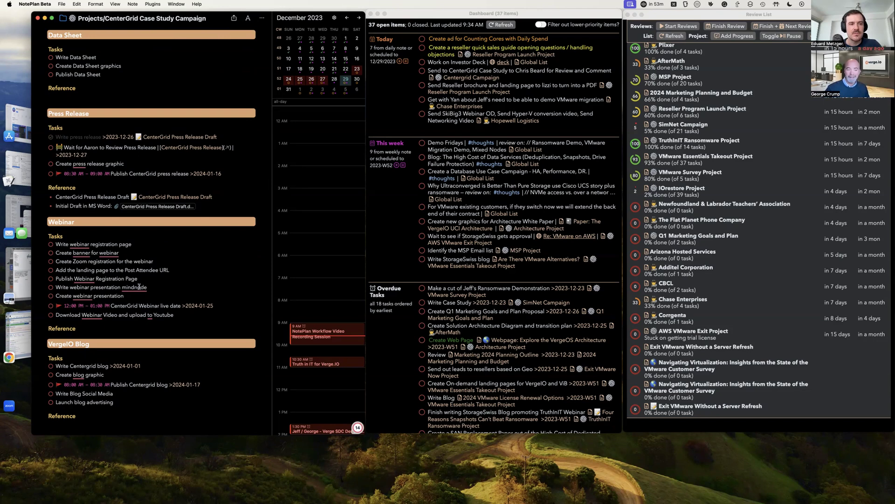
scroll(139, 287, "up", 3)
scroll(139, 287, "up", 10)
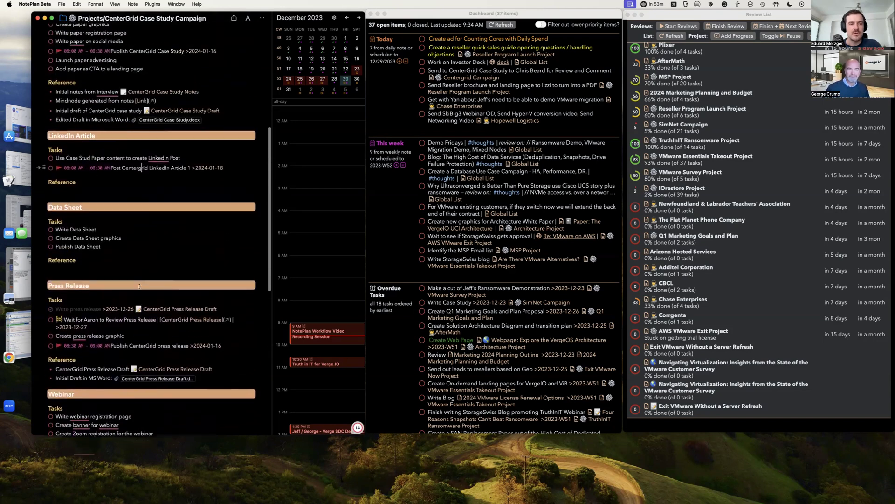
scroll(139, 287, "up", 5)
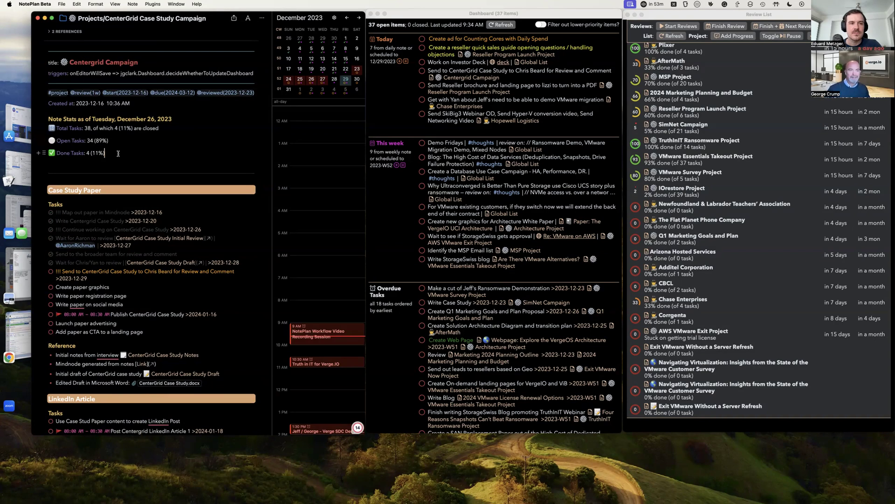
Replace the task figures under Note Stats with fresh ones generated by the /task stats for current note command.
left_click_drag(118, 154, 48, 127)
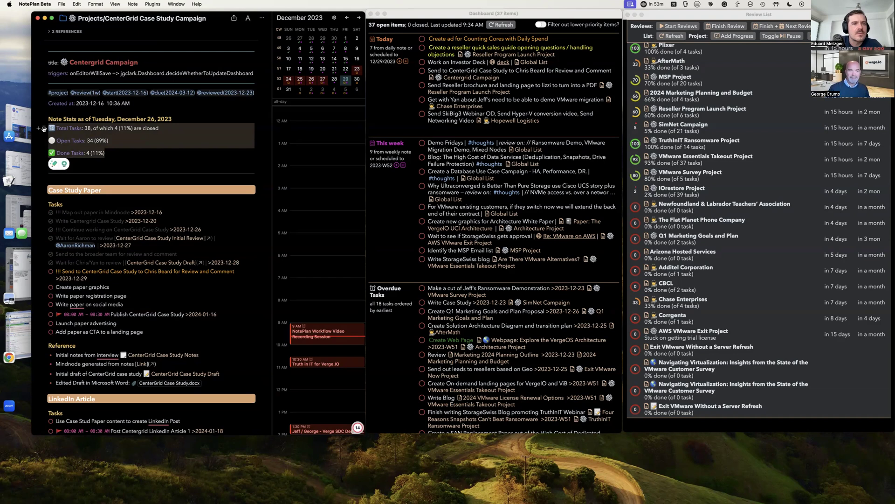
key("BackSpace")
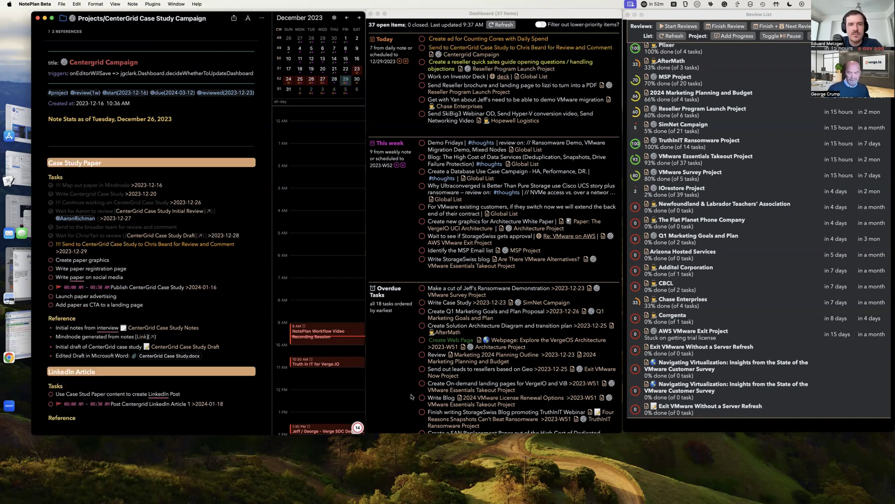
key("super+j")
type("/stat")
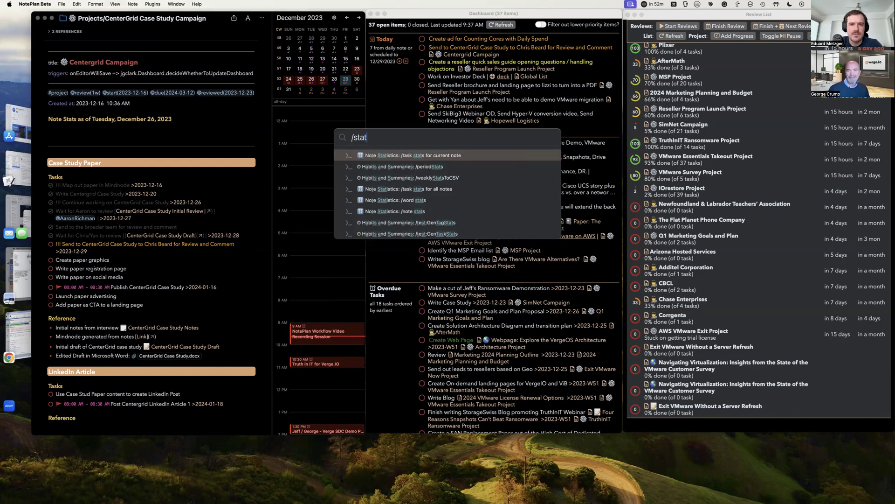
key("Return")
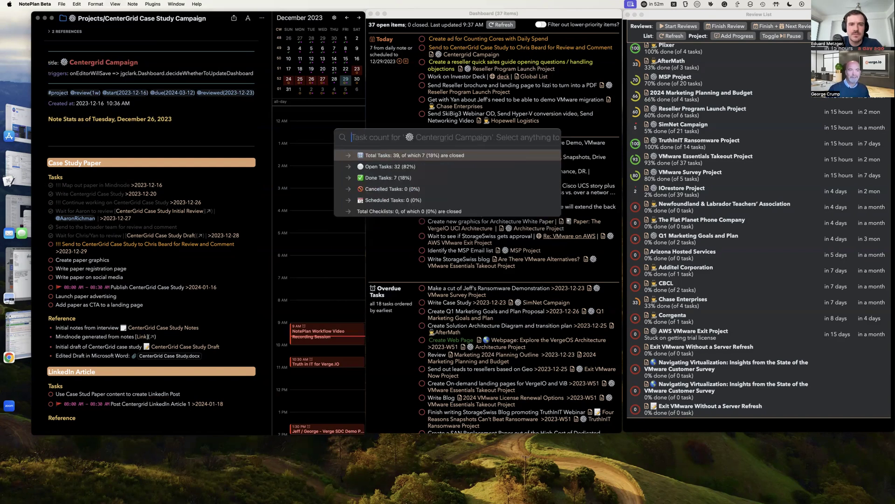
key("Escape")
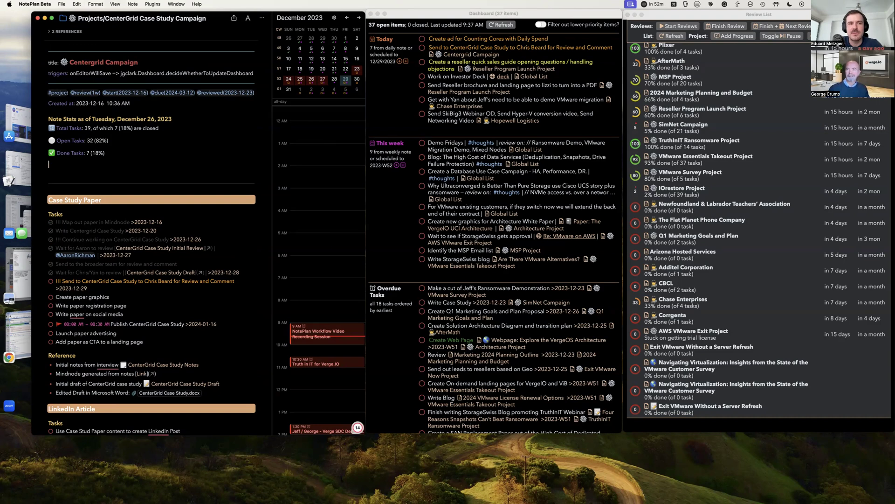
key("BackSpace")
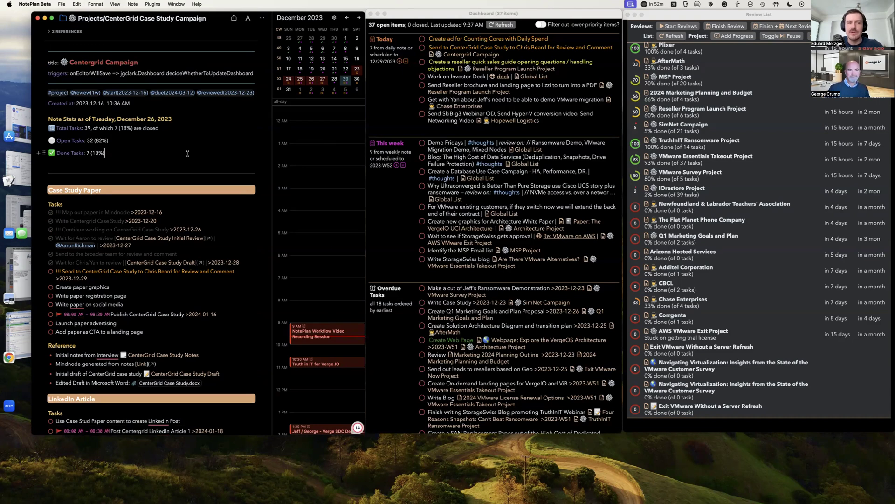
Expose the highlight markup of the Case Study Paper heading by breaking its closing =1= marker, and restore it.
triple_click(171, 188)
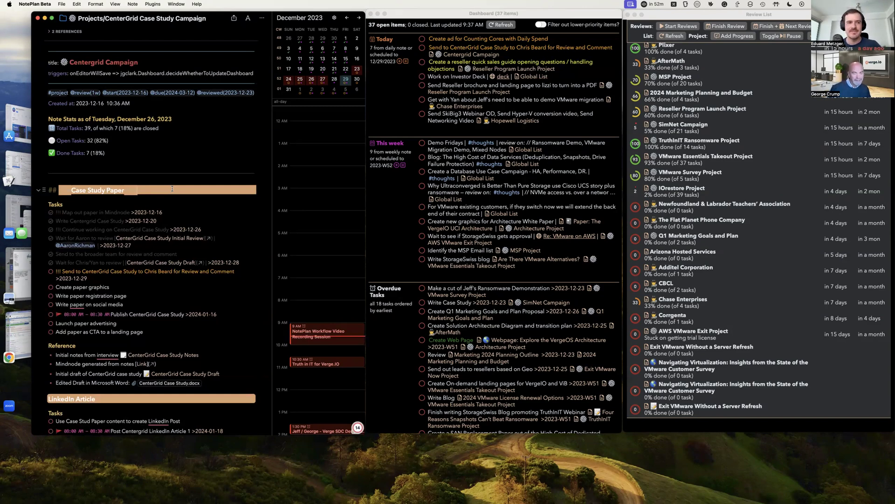
left_click(172, 188)
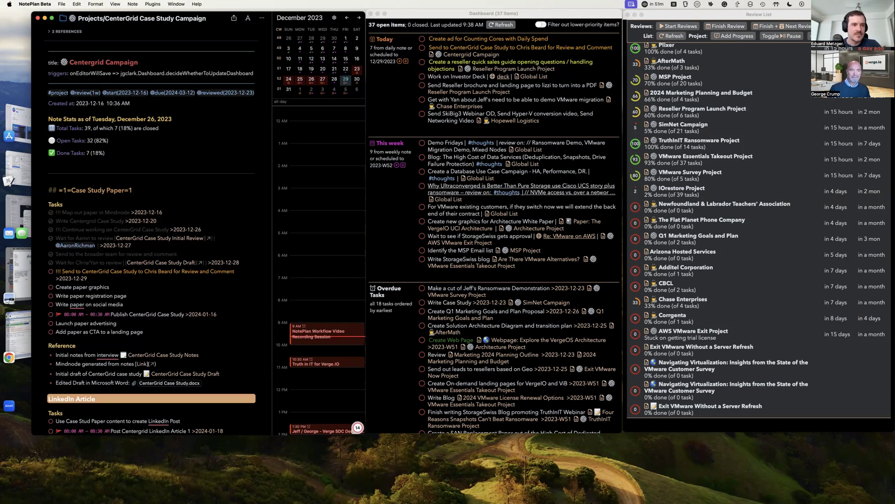
key("BackSpace")
type("+")
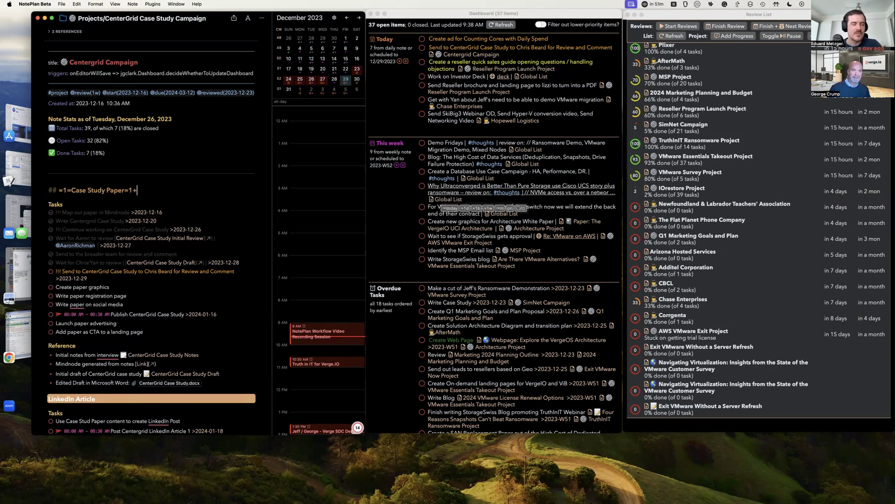
type("=")
key("Down")
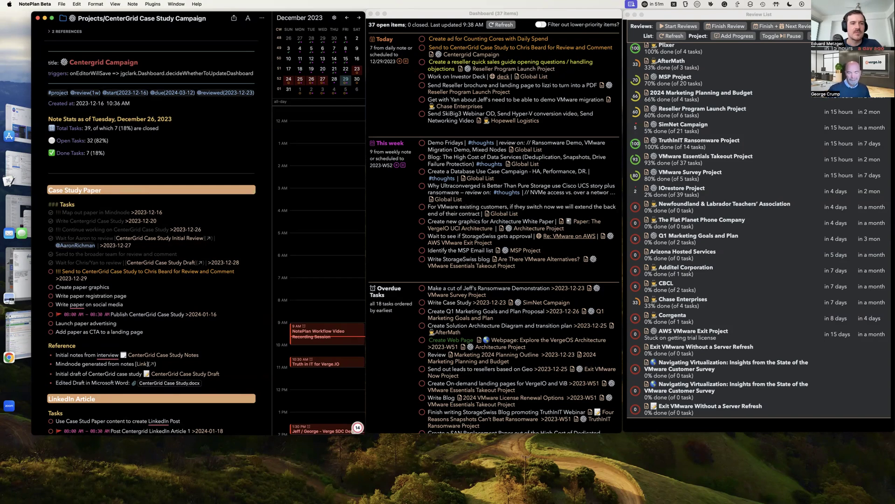
scroll(180, 231, "down", 3)
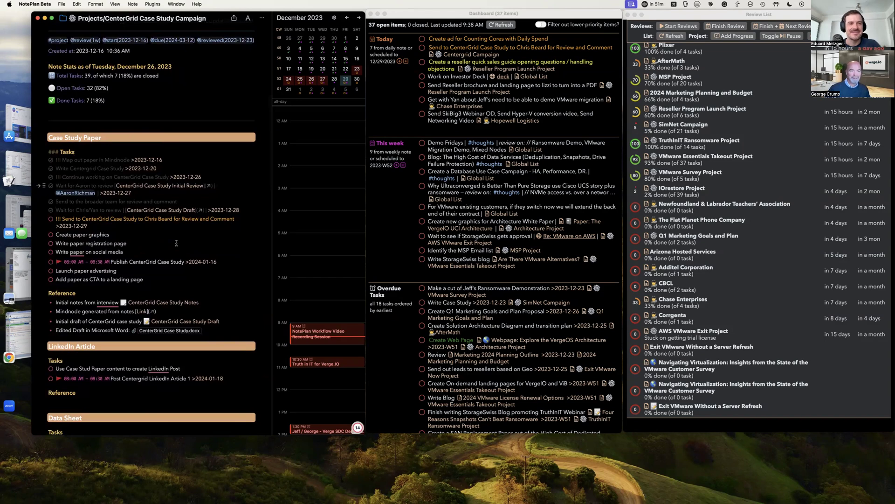
Open today's daily note and expose the Done heading's =4= highlight markup by breaking and restoring its closing marker.
key("super+t")
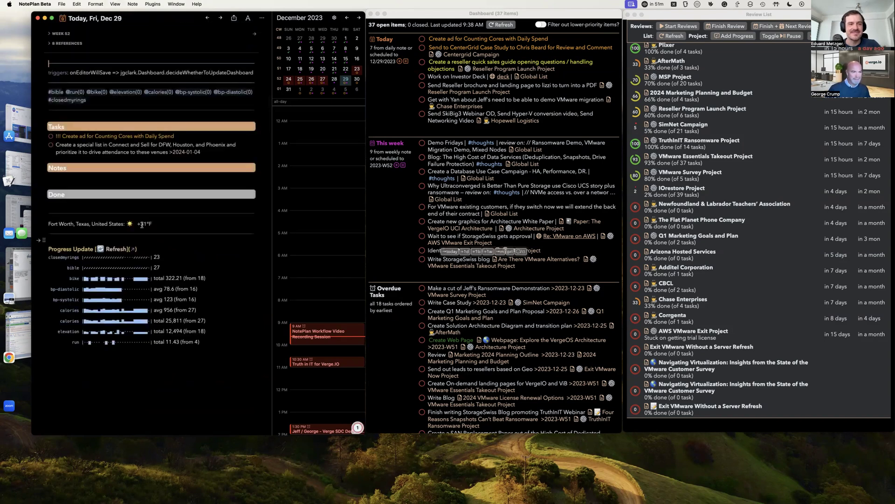
left_click(92, 194)
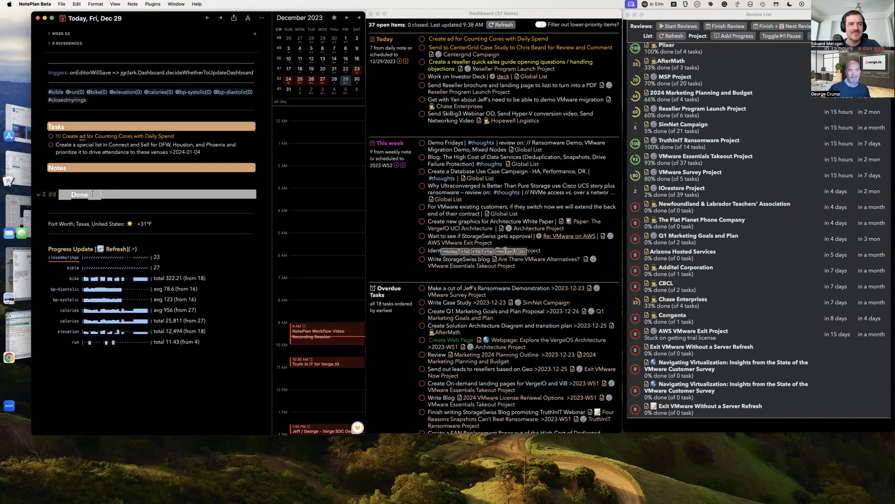
left_click(109, 202)
key("BackSpace")
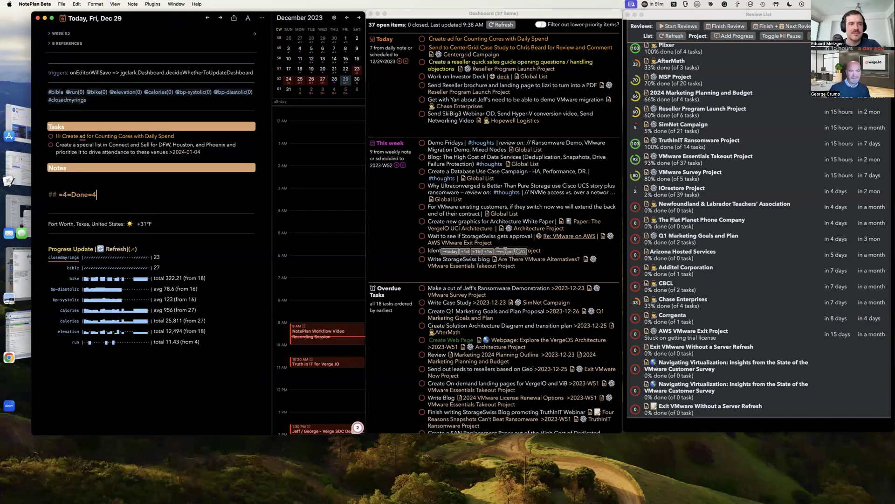
mouse_move(485, 208)
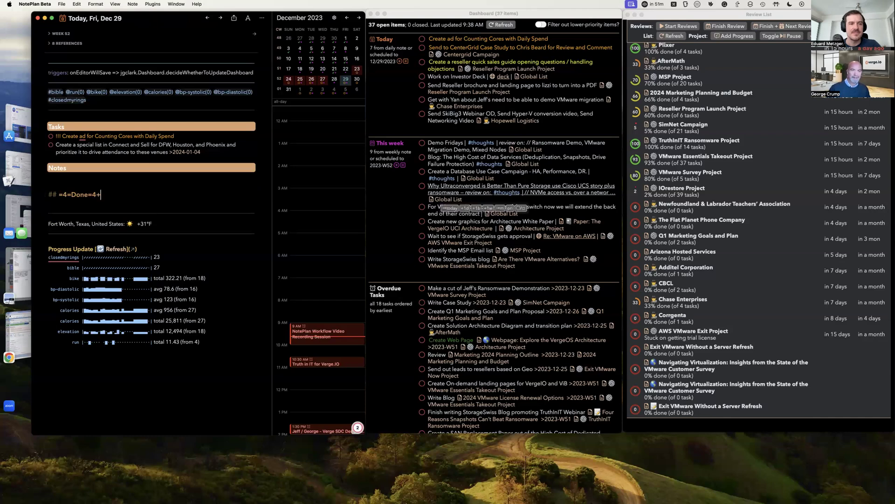
key("Return")
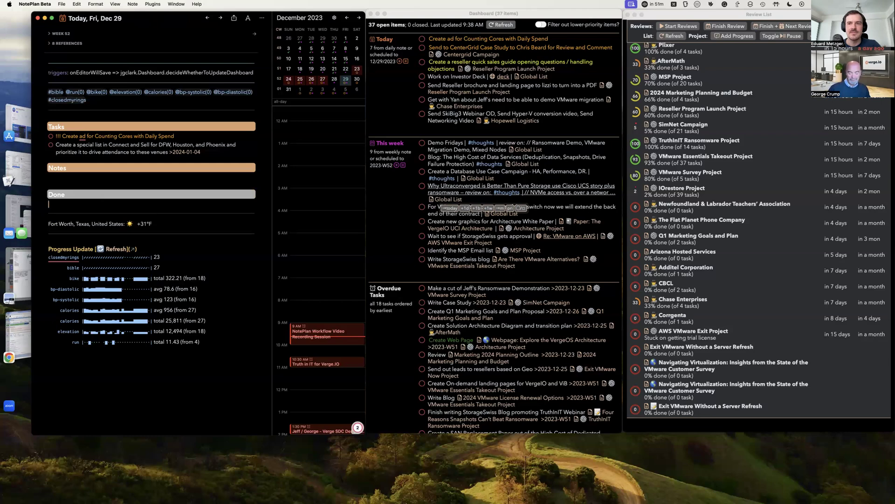
Postpone the overdue task about making a cut of the Ransomware Demonstration by one day from the Dashboard.
left_click(392, 208)
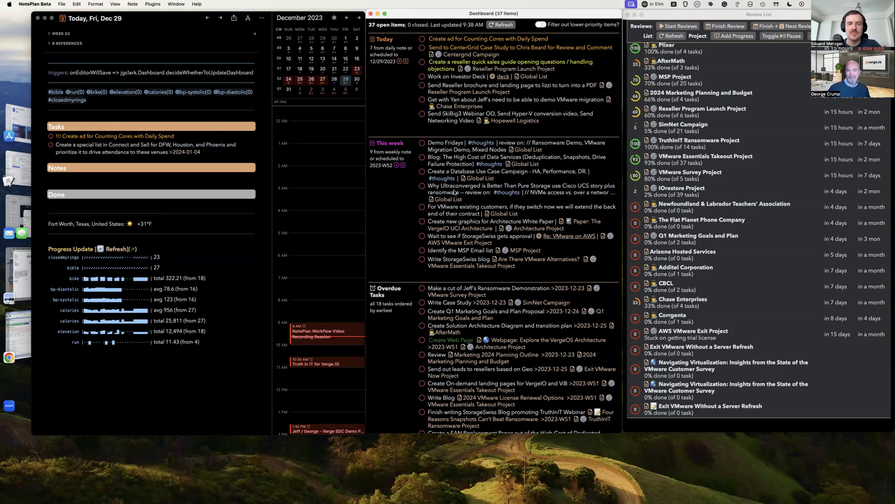
mouse_move(457, 192)
scroll(444, 276, "down", 6)
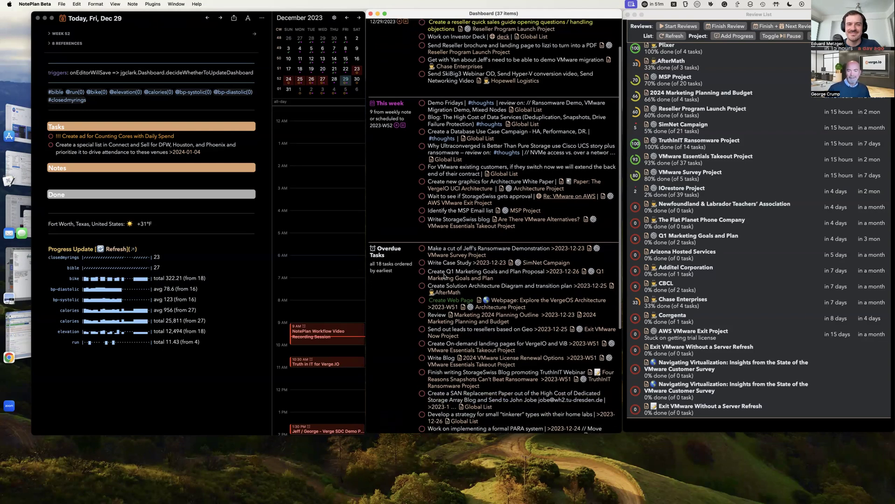
scroll(444, 274, "down", 2)
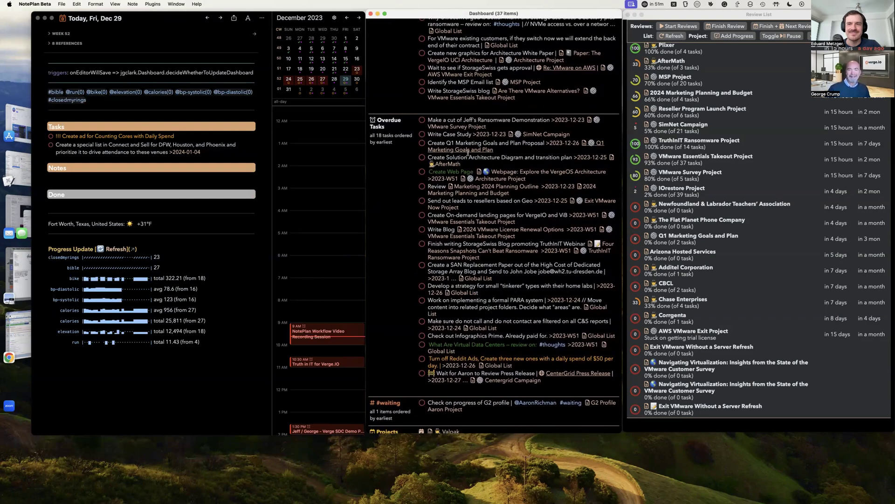
mouse_move(450, 152)
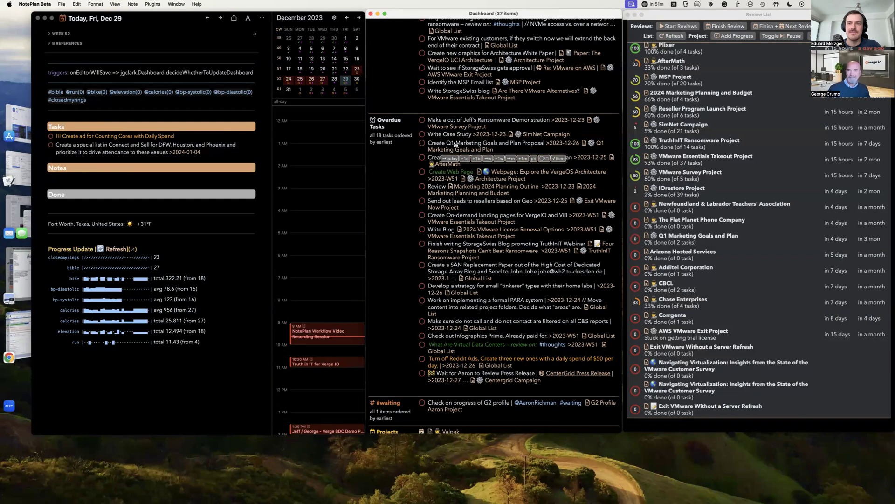
mouse_move(456, 136)
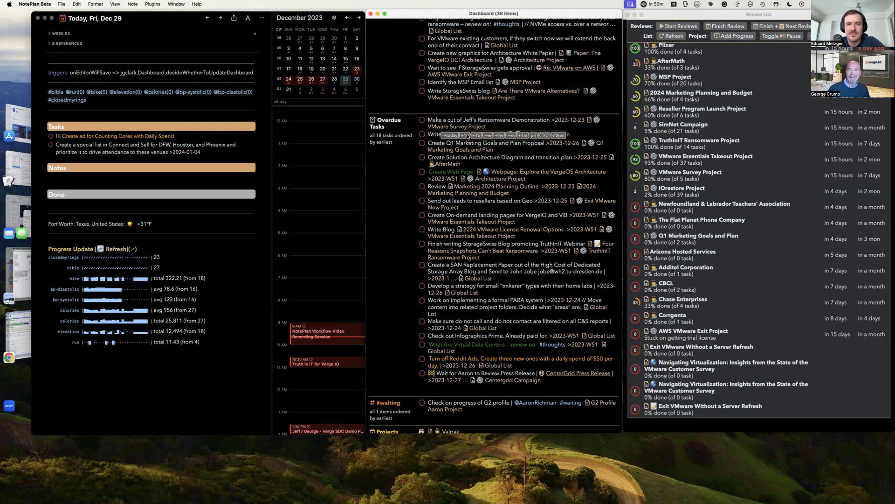
left_click(467, 135)
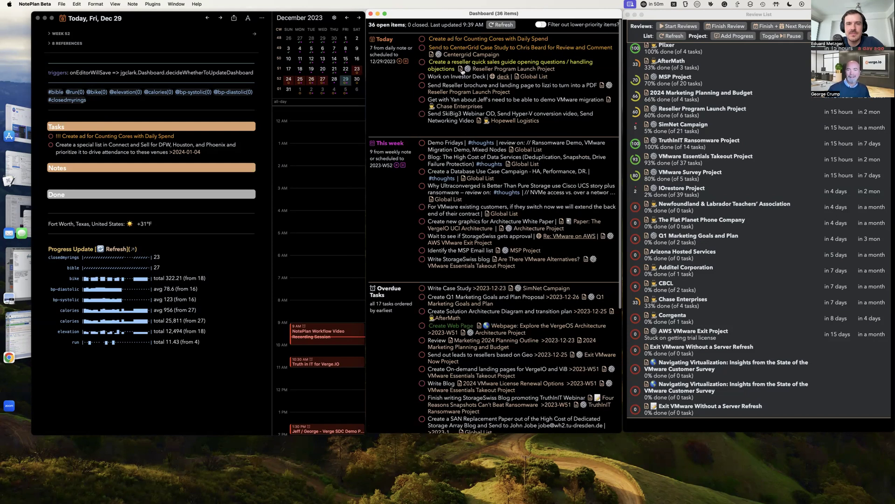
Review the Dashboard's remaining overdue tasks, #waiting item, projects to review and tasks scheduled for this week.
scroll(464, 137, "down", 5)
scroll(462, 140, "down", 2)
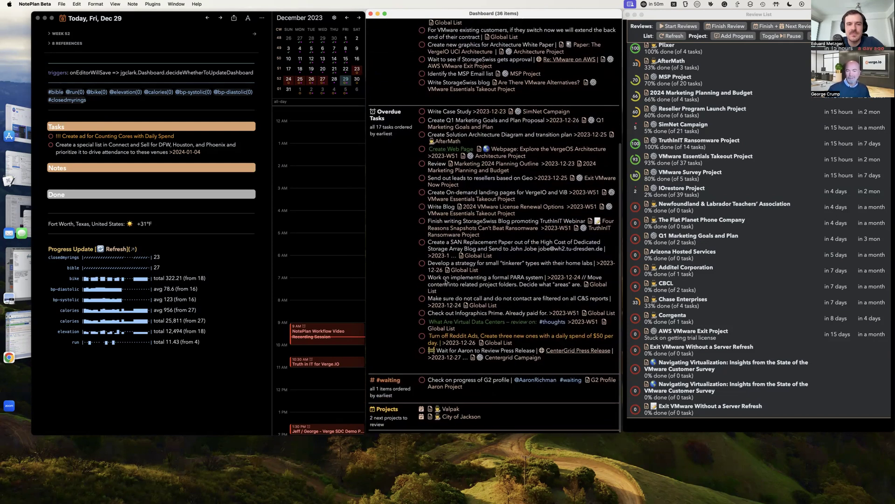
mouse_move(440, 334)
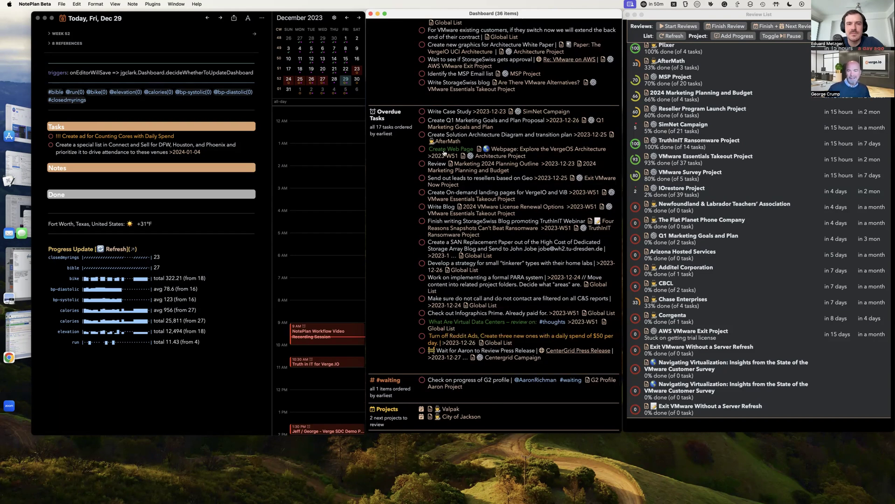
mouse_move(463, 135)
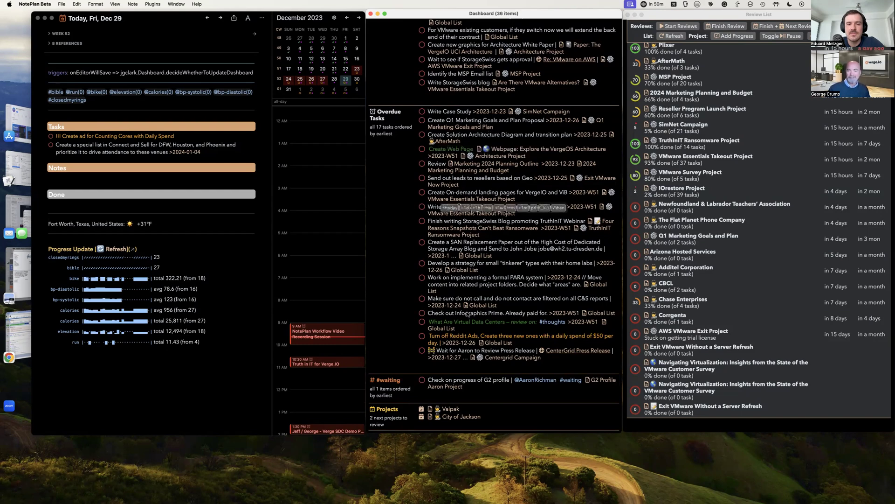
mouse_move(433, 353)
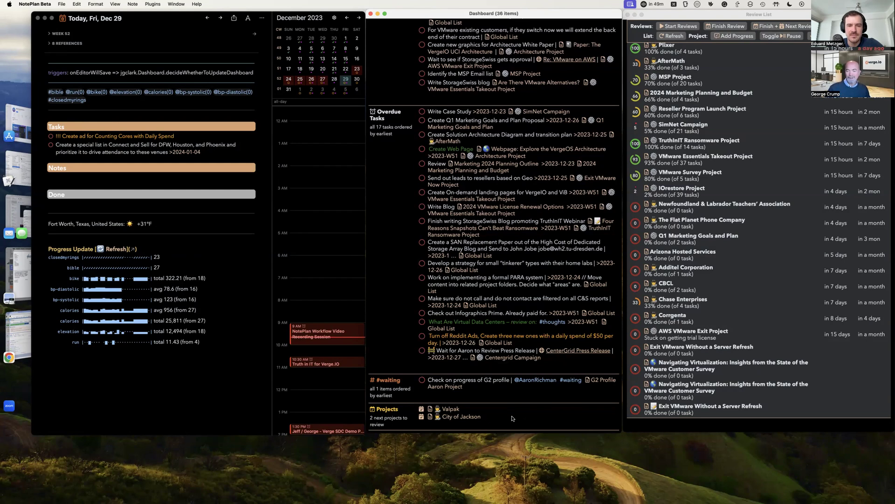
scroll(516, 308, "up", 8)
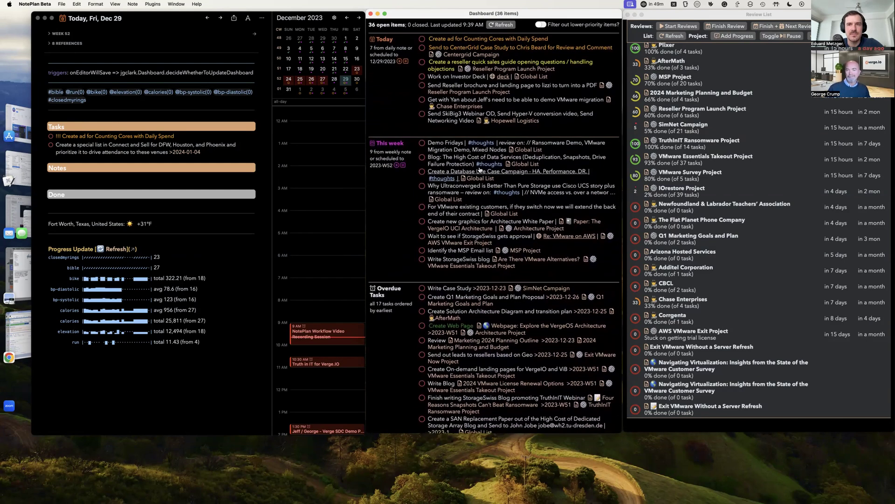
mouse_move(479, 170)
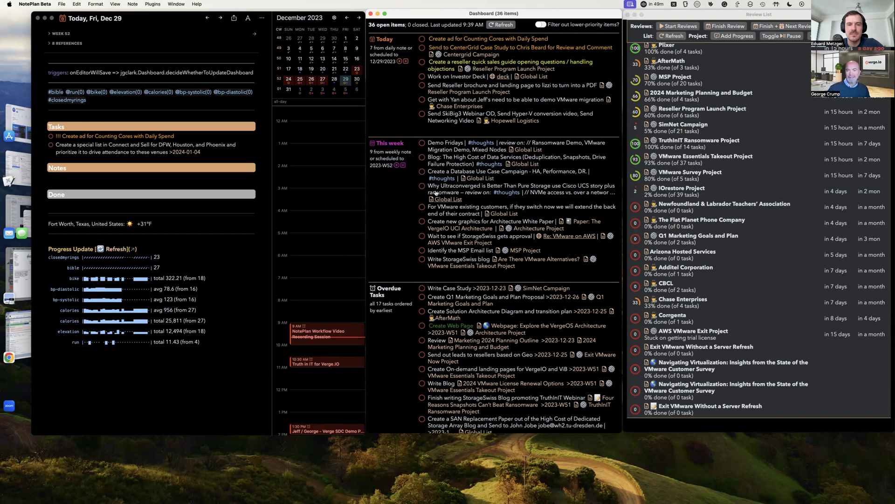
mouse_move(450, 261)
scroll(469, 188, "down", 5)
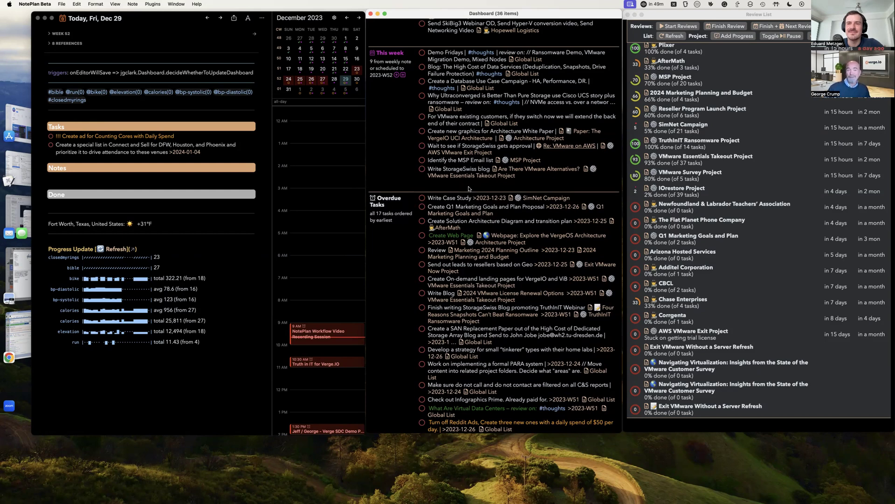
left_click(210, 247)
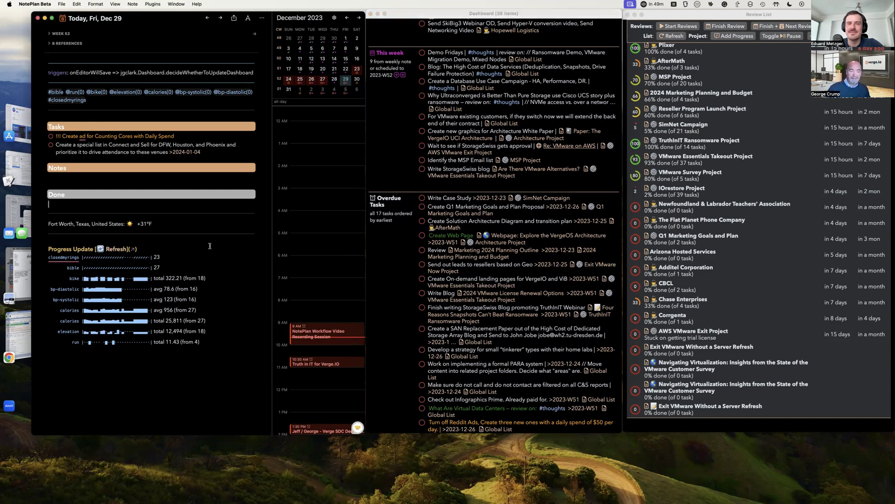
key("super+j")
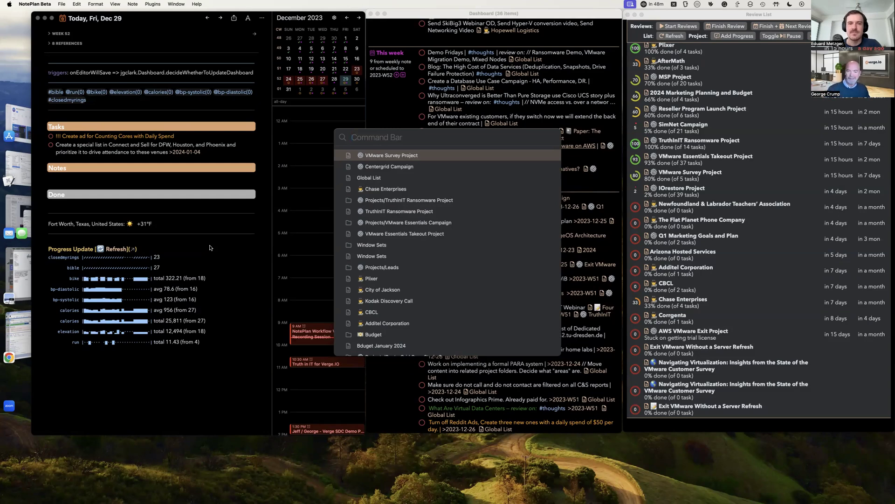
key("Escape")
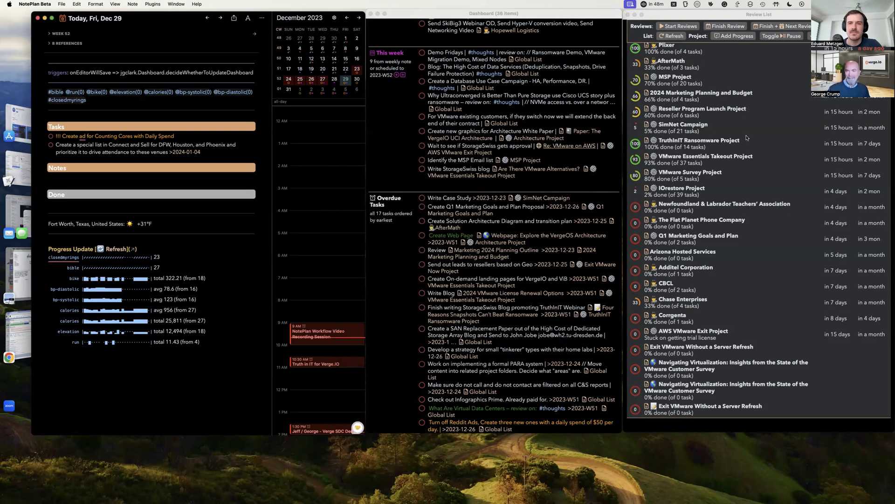
Open the Valpak project note from the Review List.
scroll(746, 168, "down", 3)
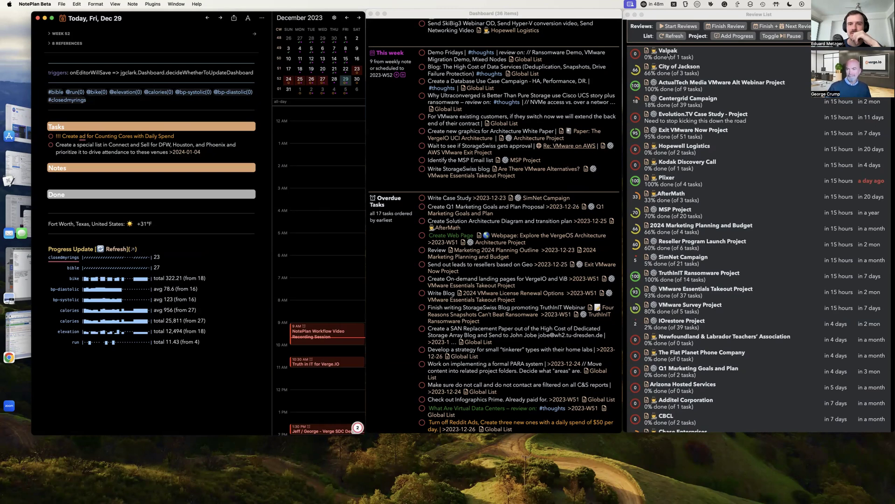
left_click(668, 51)
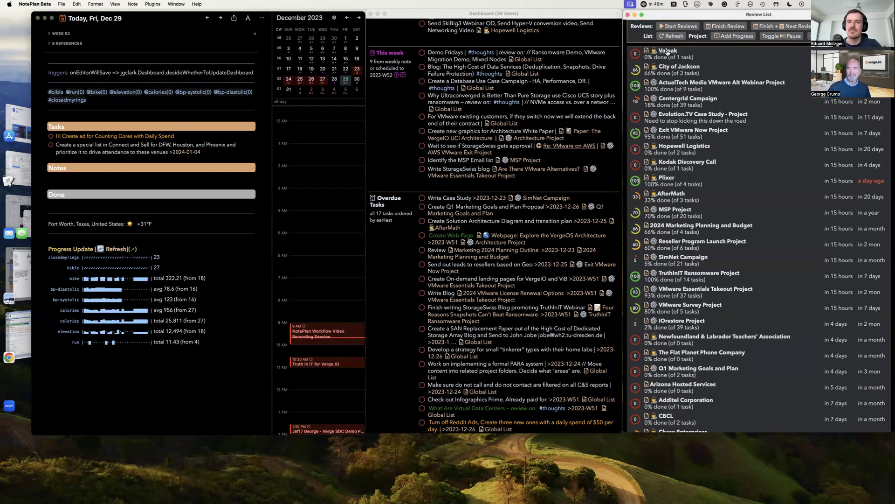
left_click(667, 52)
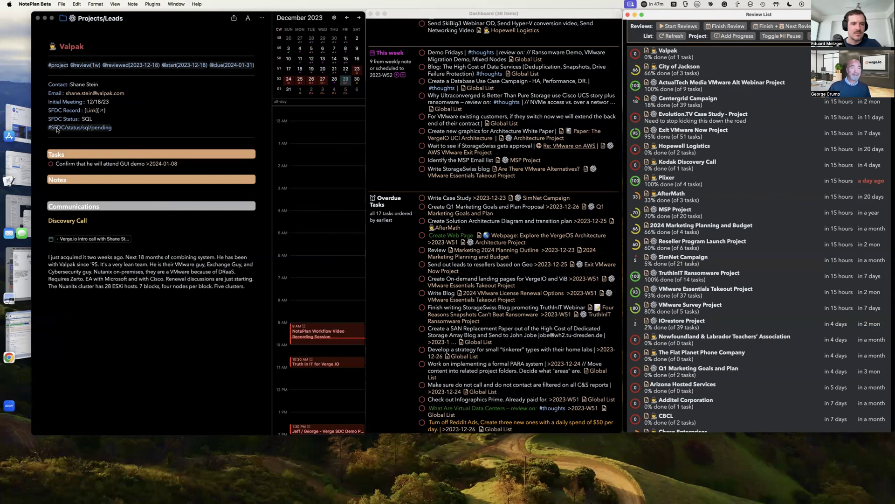
Follow the Valpak note's SFDC Record link to view the Salesforce lead in Chrome, and return to NotePlan.
left_click(115, 129)
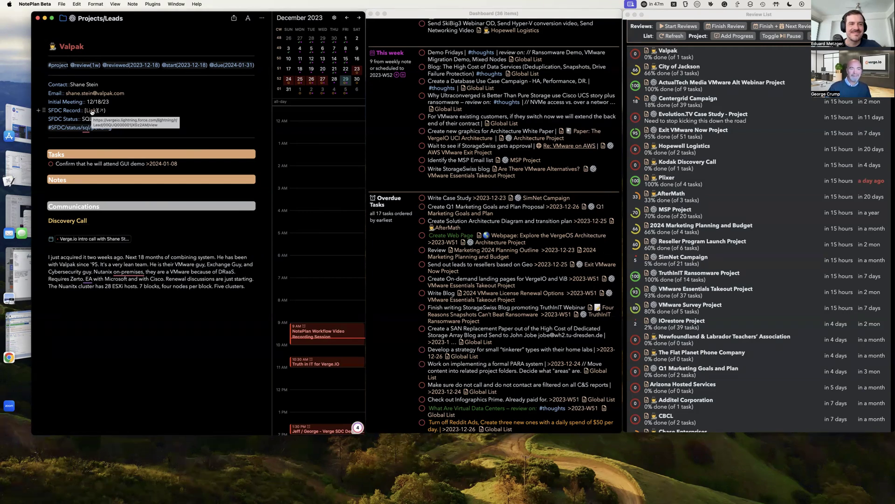
left_click(91, 111)
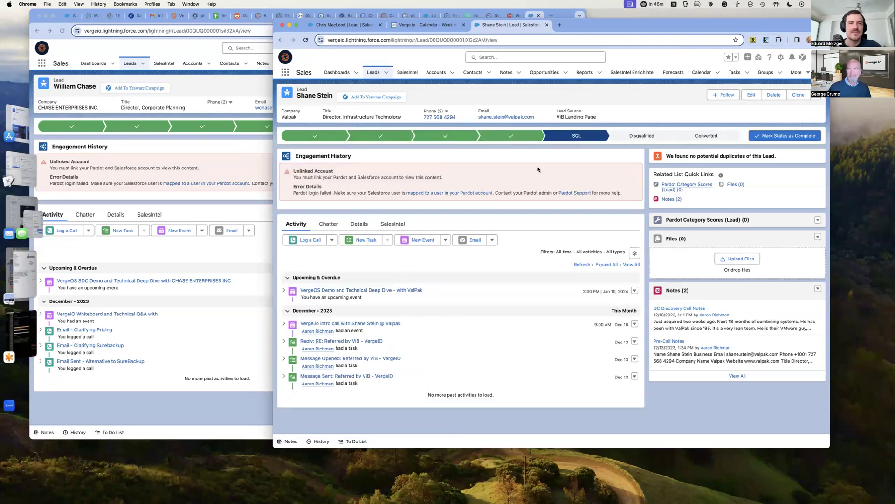
left_click(25, 330)
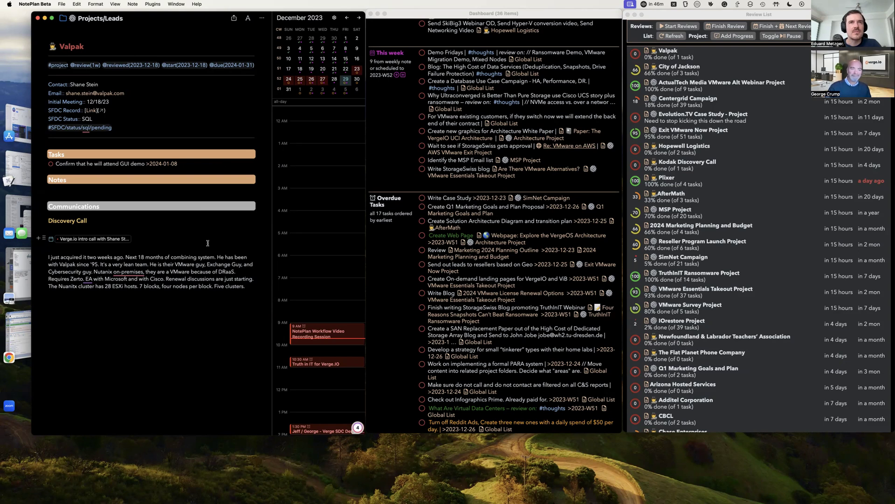
Finish the Valpak review and go on to the City of Jackson project note.
left_click(781, 26)
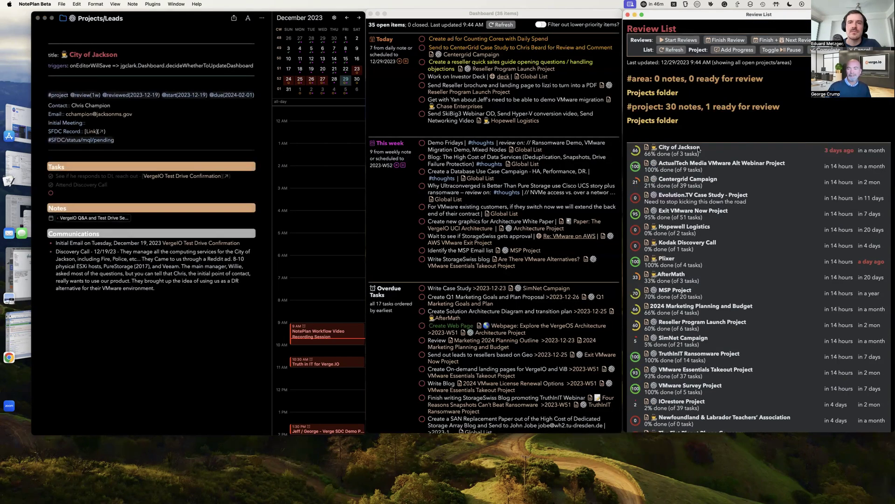
left_click(675, 149)
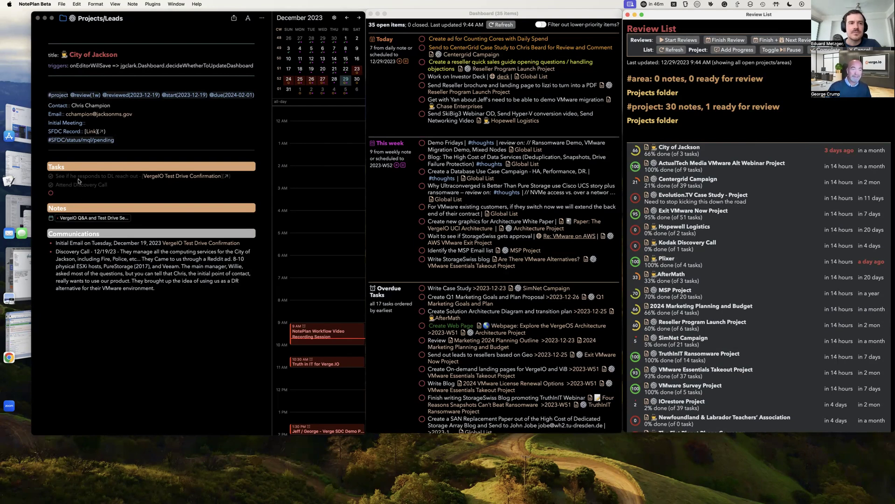
Fill in the empty task in the City of Jackson note as "Remind of Demo", scheduled for >2024-01-03.
left_click(78, 195)
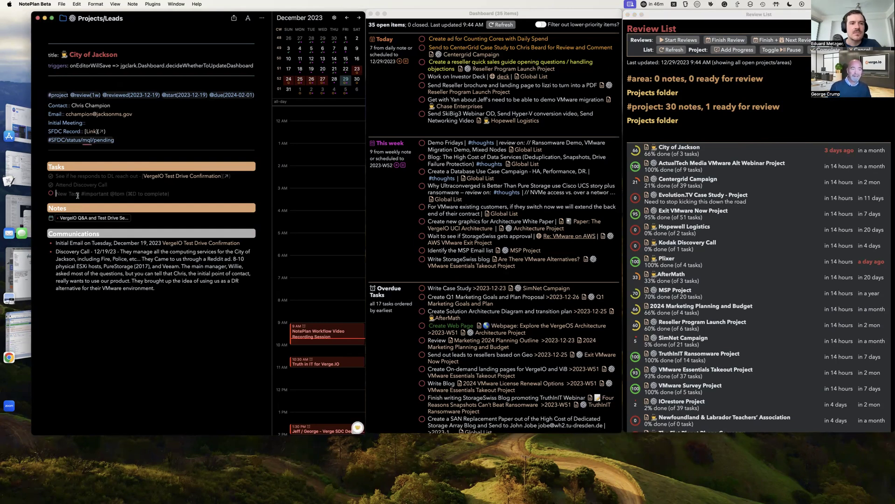
type("Remind of Demo >202")
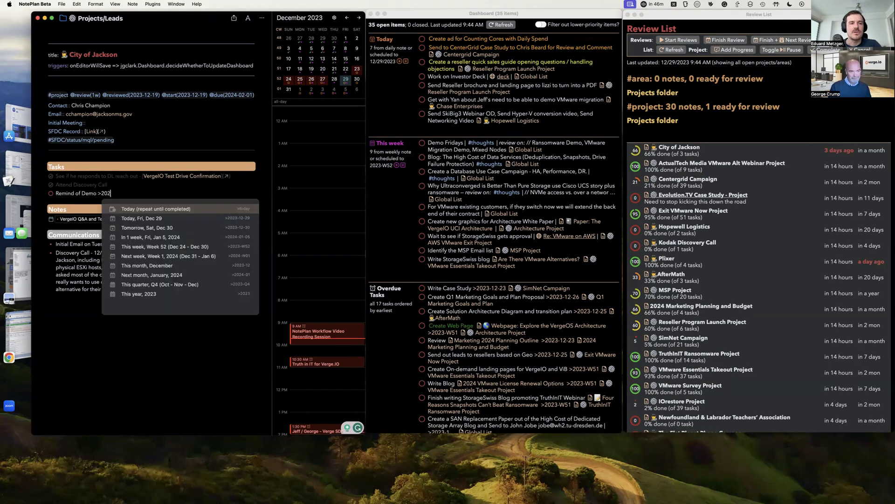
type("4-")
type("01-")
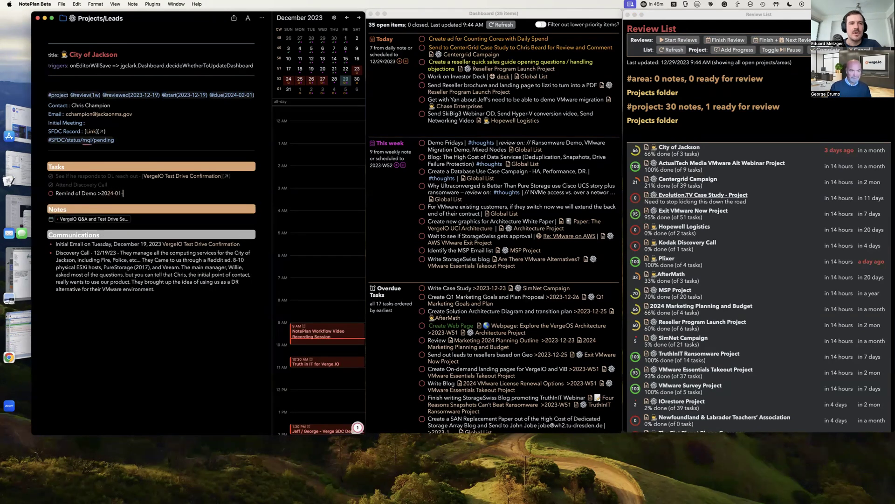
type("03")
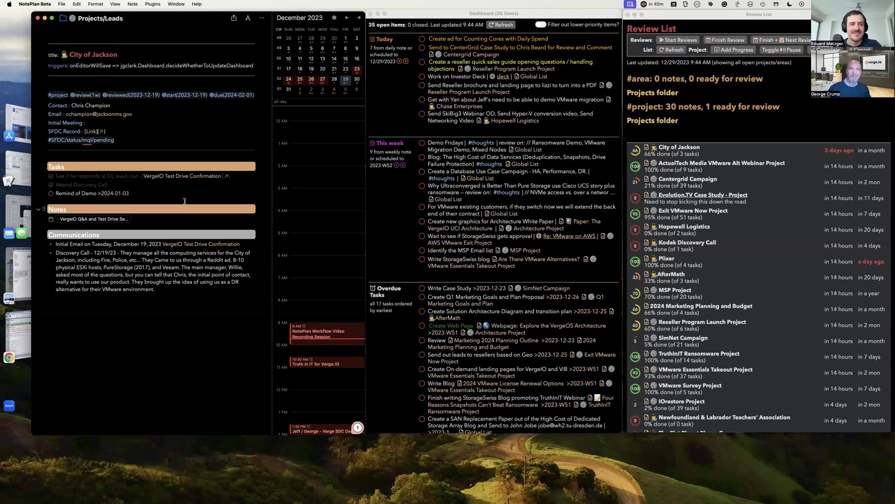
left_click(197, 194)
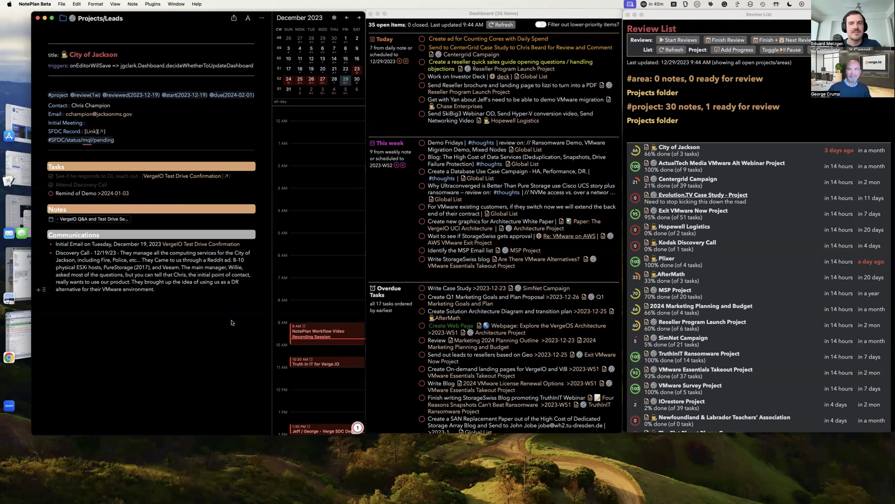
Finish the City of Jackson review, move on to the next review, and refresh the Review List.
left_click(805, 17)
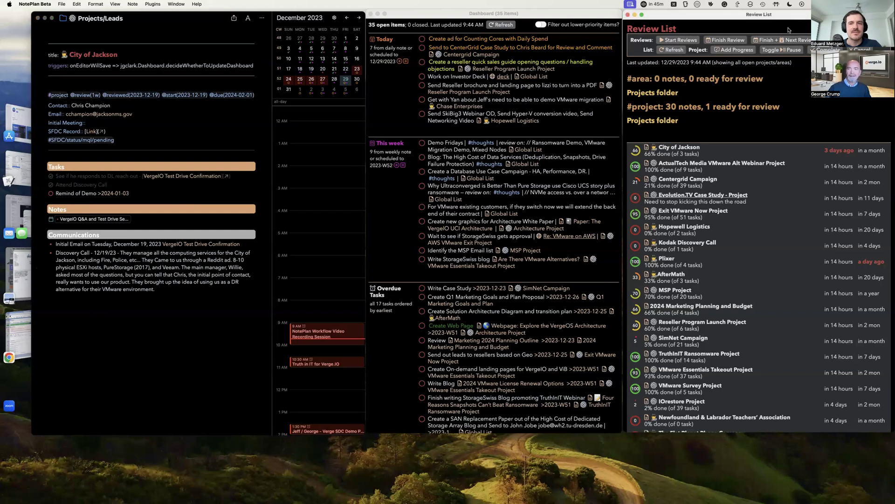
left_click(780, 41)
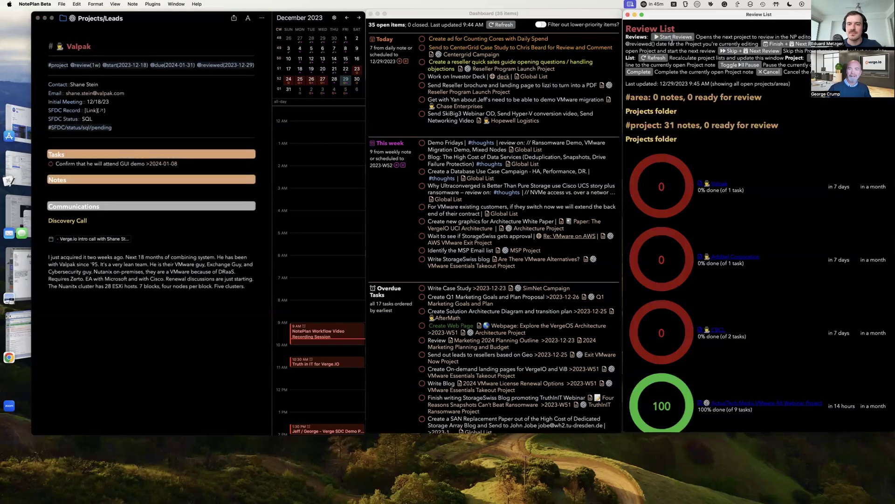
left_click(652, 60)
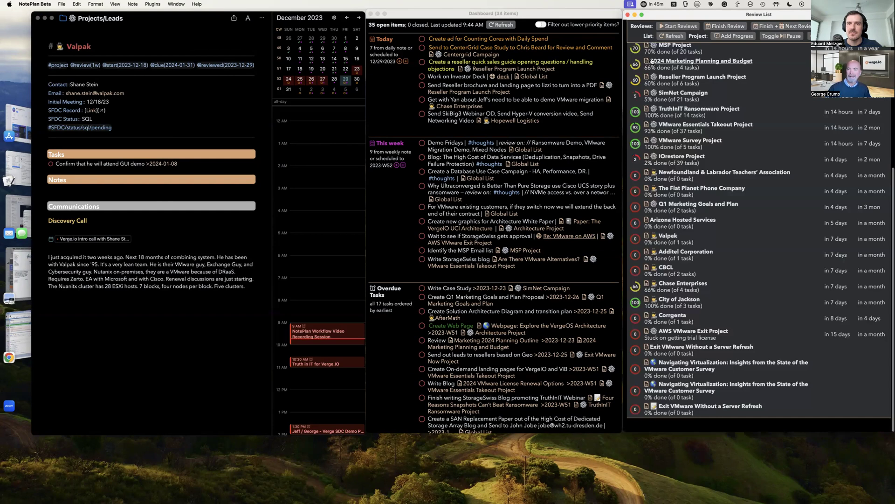
scroll(786, 98, "up", 5)
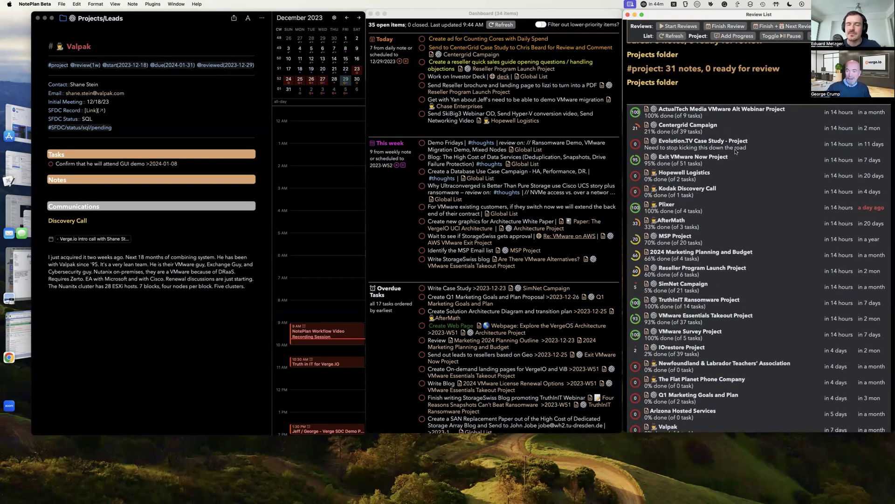
Open the overdue Plixer project note from the Review List and set its due date to 2024-02-28.
left_click(667, 206)
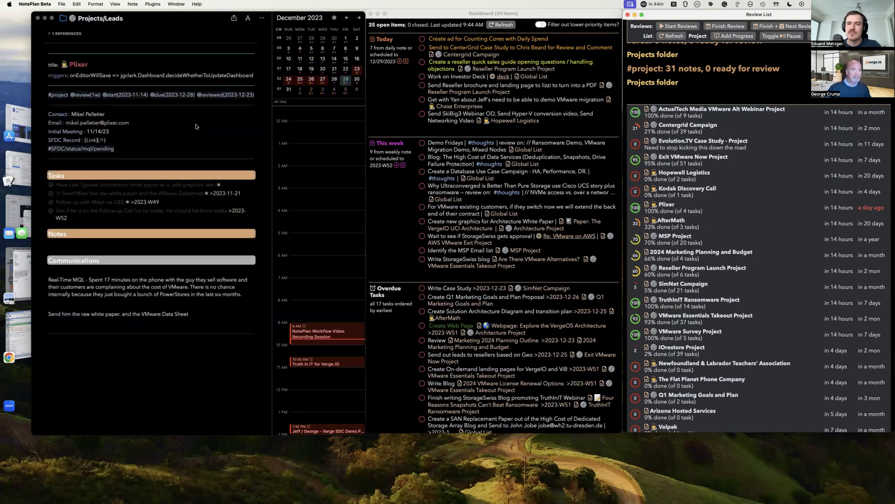
left_click(259, 96)
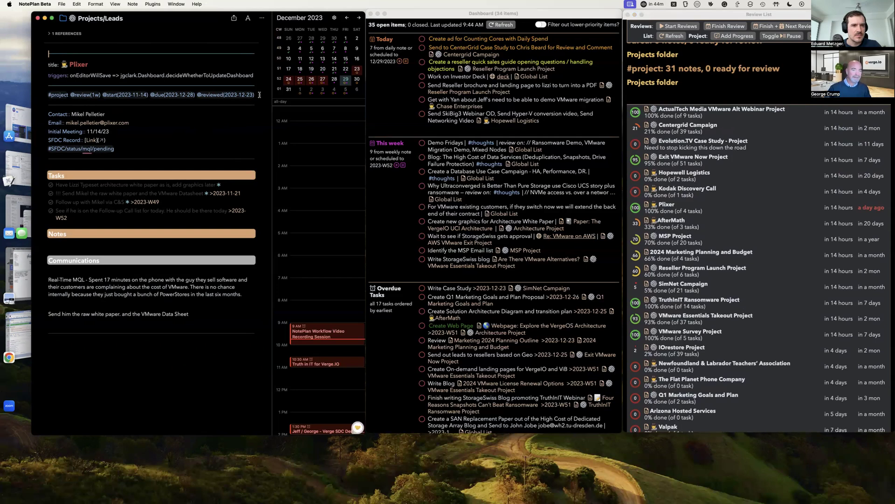
left_click(196, 95)
key("Left")
key("Left")
key("Left")
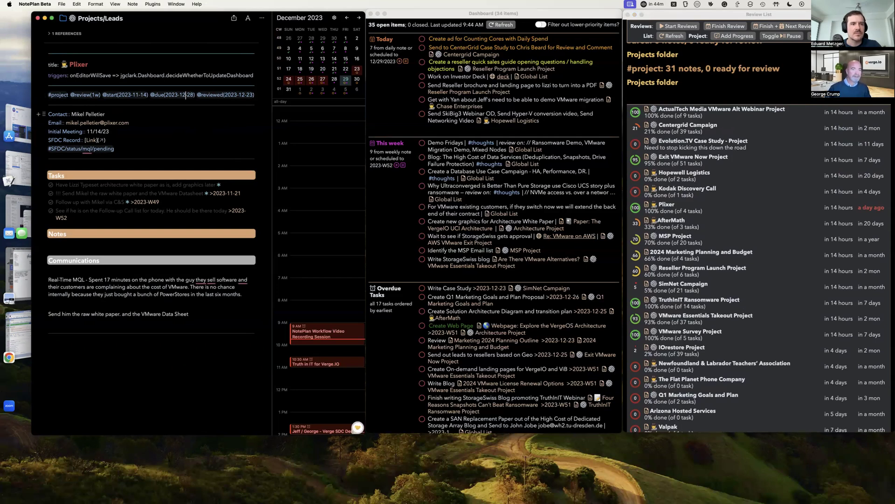
key("BackSpace")
type("4")
key("Right")
key("Right")
key("Right")
key("Left")
key("Left")
key("BackSpace")
type("0")
key("Right")
key("Right")
key("Right")
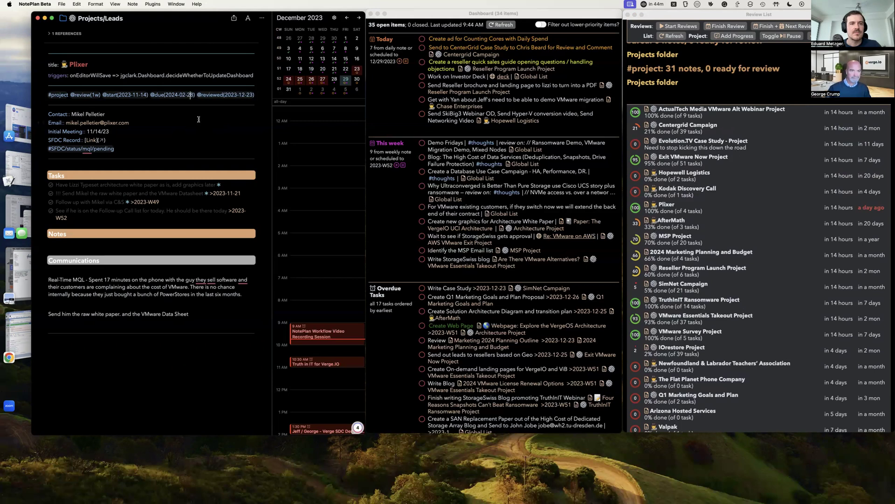
left_click(262, 97)
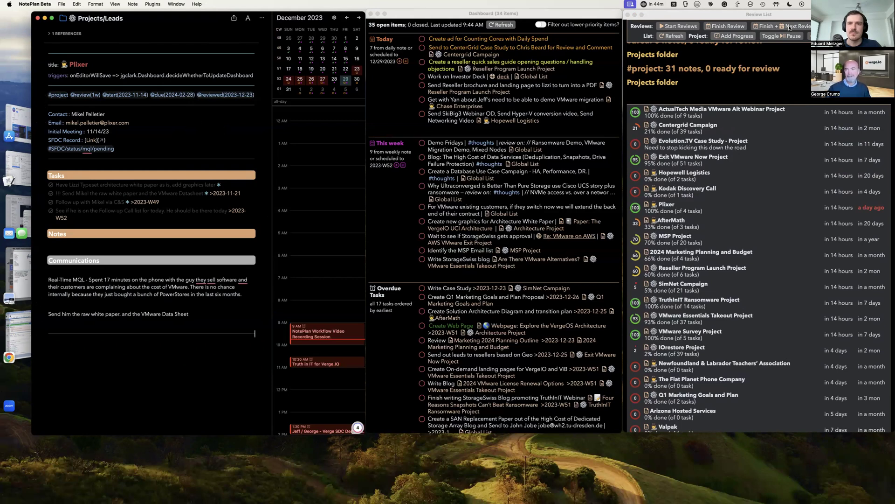
Refresh the Review List and check the Plixer project's updated due date.
left_click(674, 37)
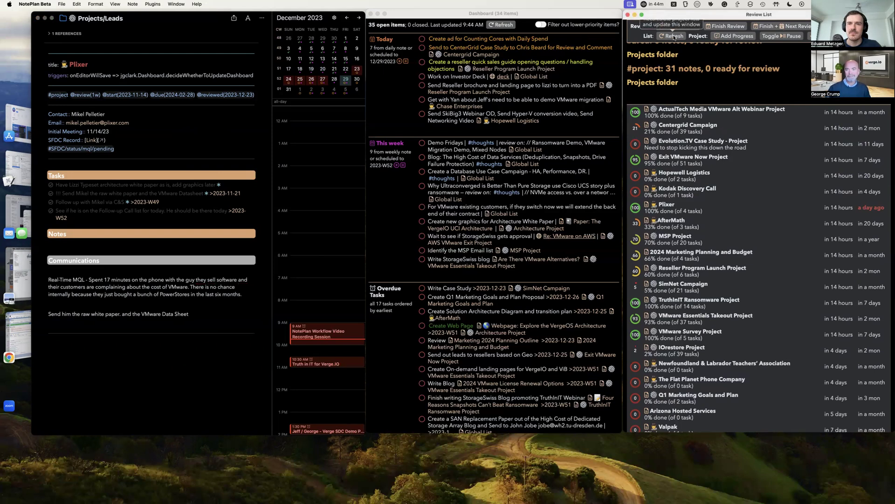
scroll(763, 93, "down", 5)
scroll(765, 96, "up", 5)
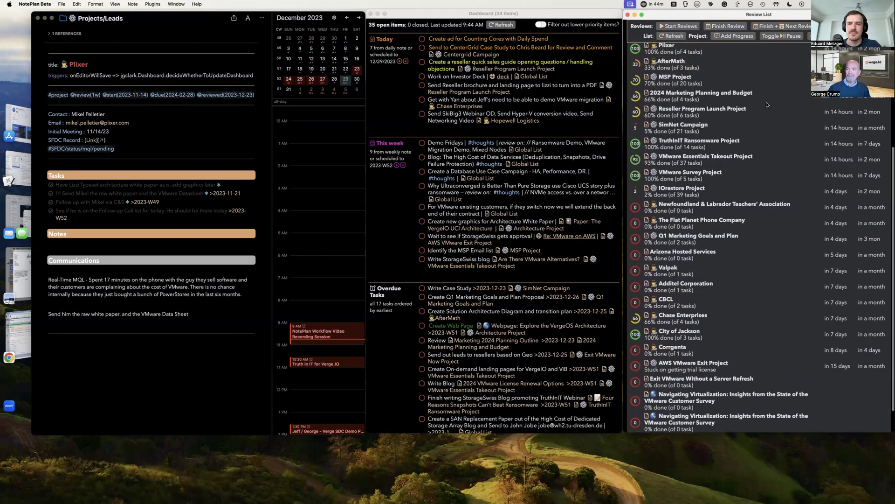
scroll(765, 112, "up", 3)
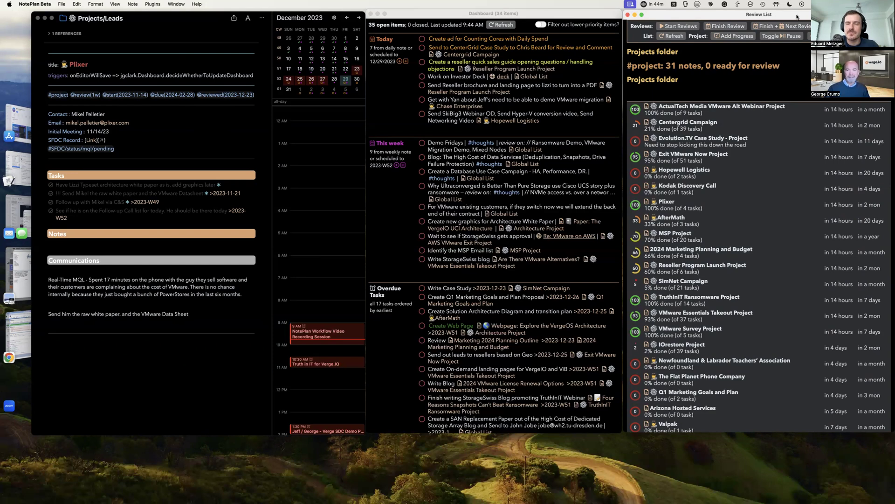
left_click(394, 204)
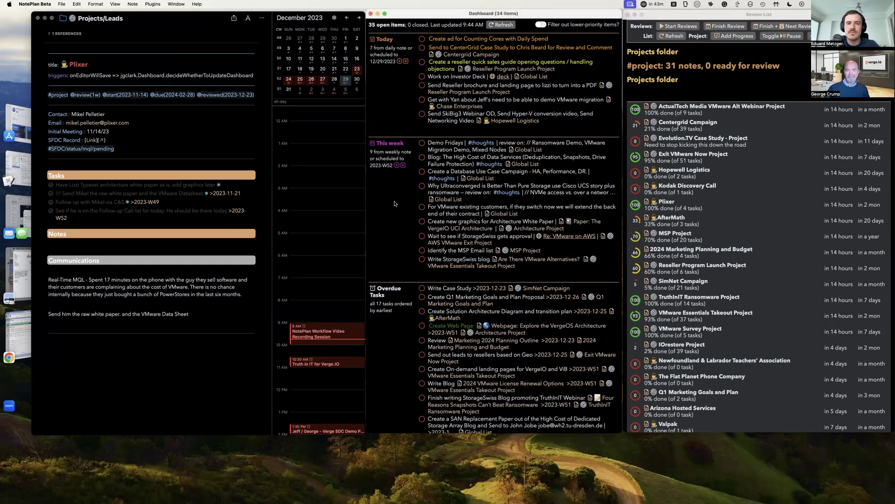
mouse_move(450, 159)
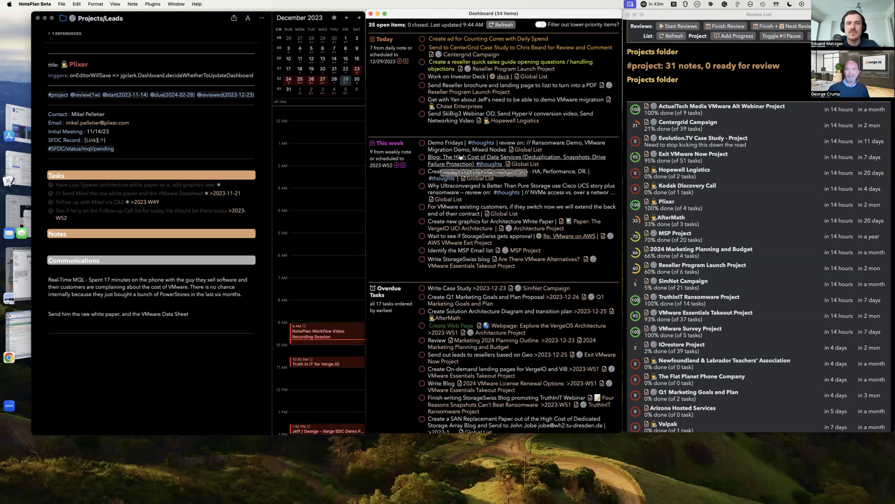
Run the np:new templating command and choose Blog Template as the basis for a new note.
left_click(145, 383)
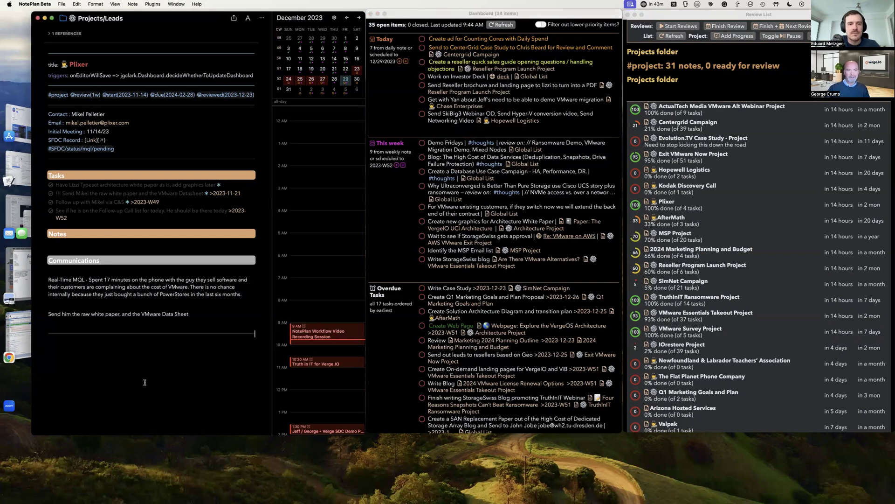
key("super+j")
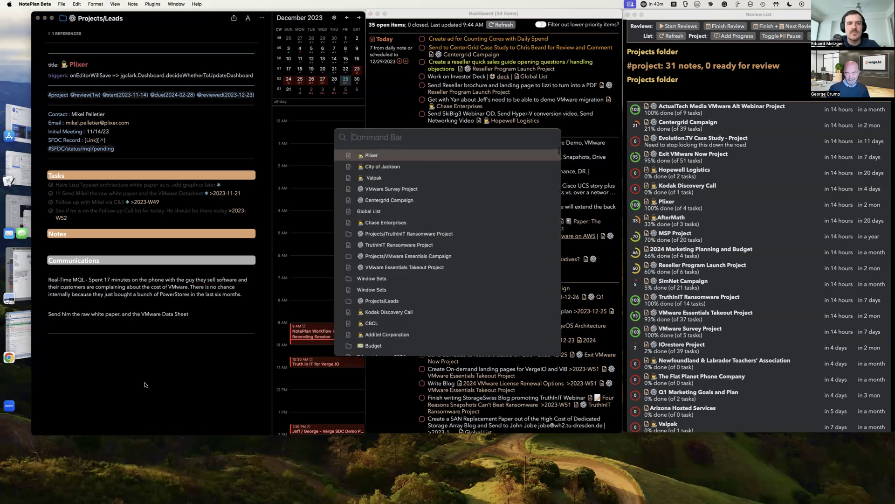
type("/npn")
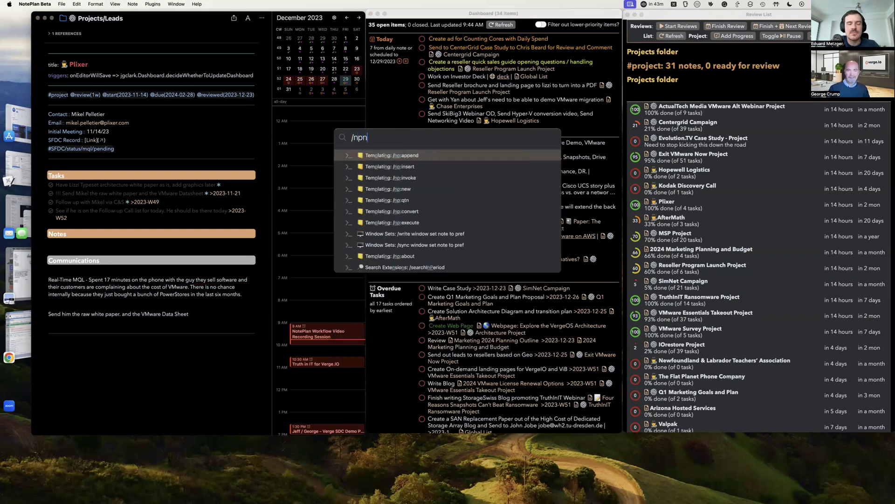
key("Return")
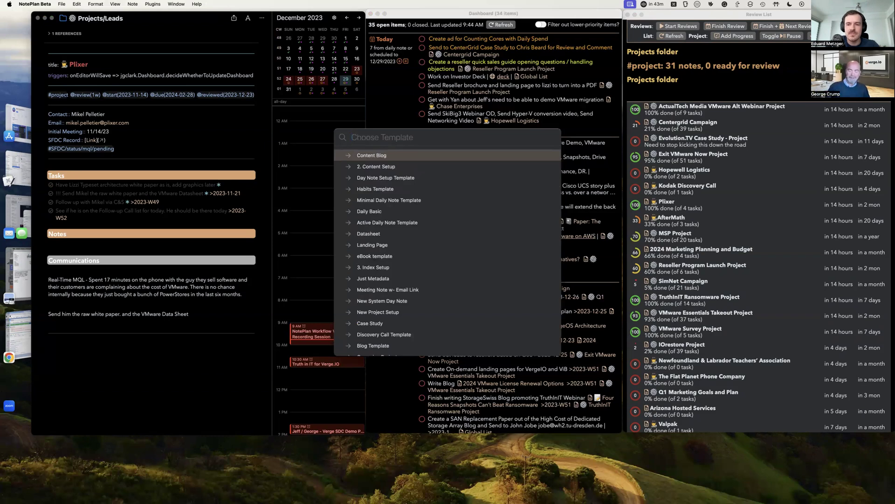
type("blog")
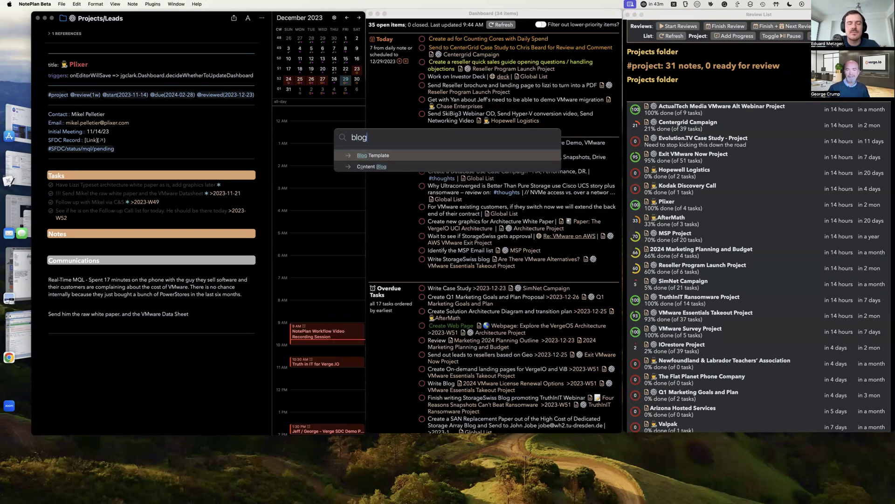
key("Return")
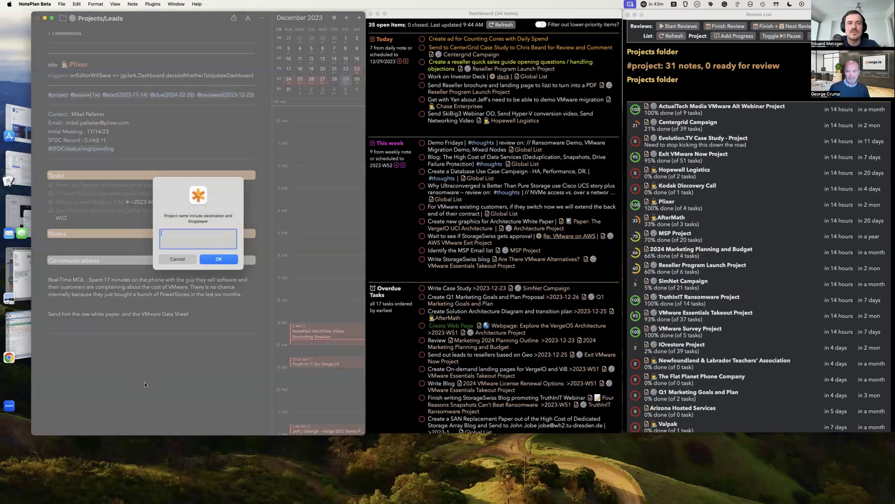
Name the new blog project "The High Cost of Data Services" and create it in the Projects folder.
type("The High Cost of Data Se")
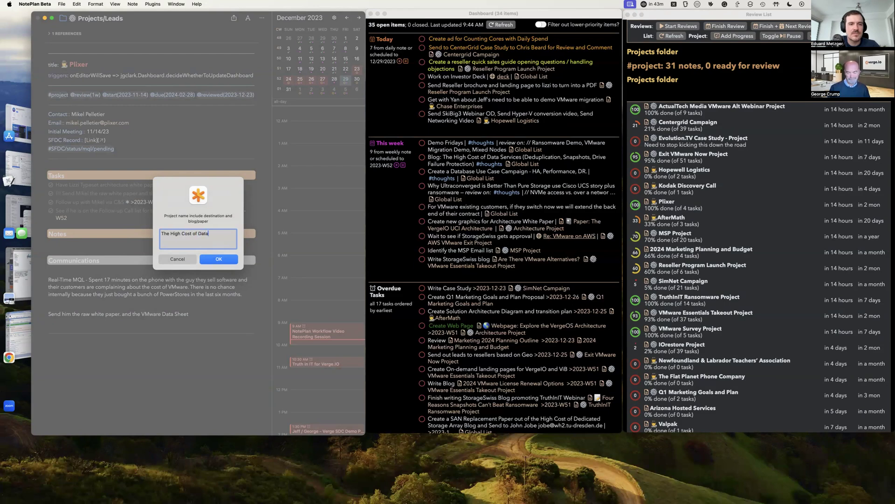
type("rvices")
left_click(220, 259)
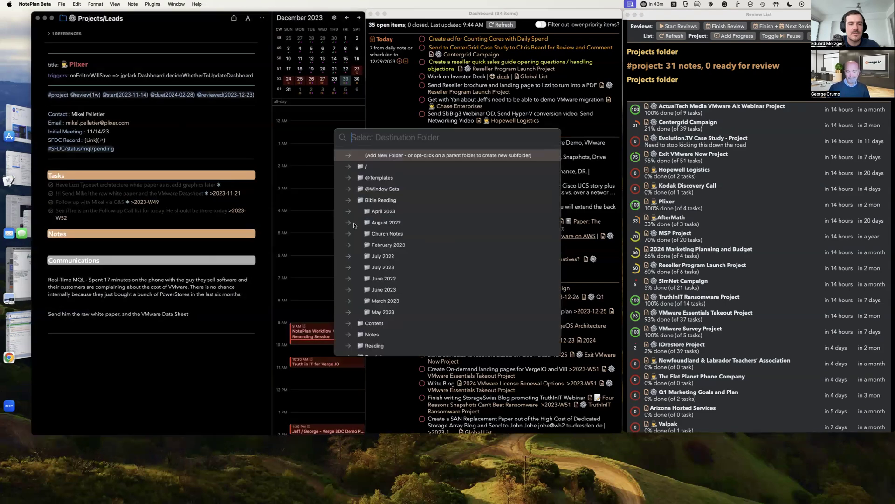
type("pro")
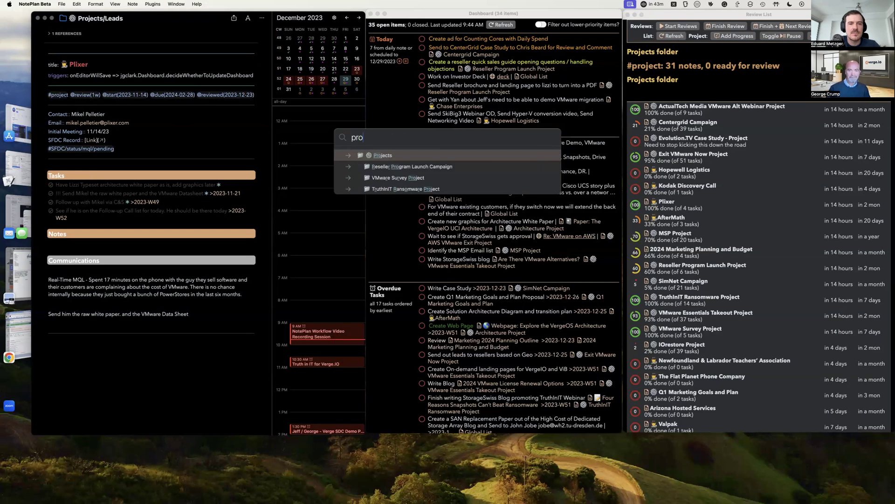
key("Return")
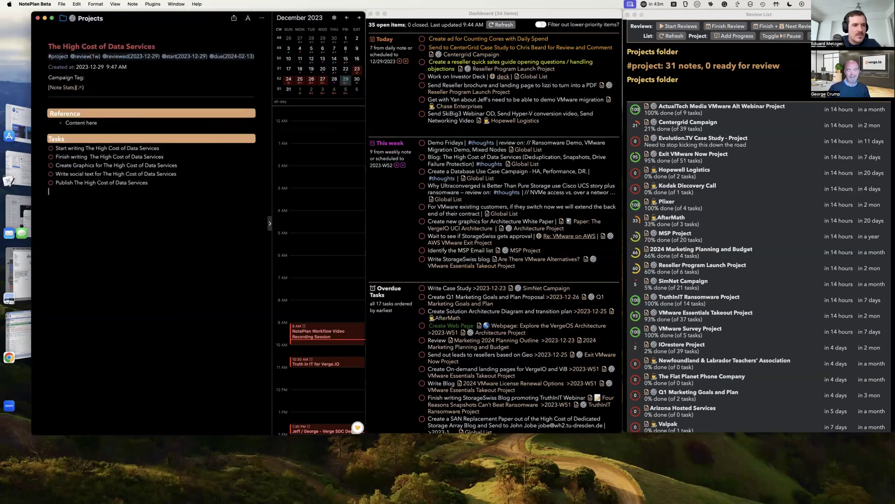
Open the Blog Template note and examine its title prompt, date codes and task placeholders.
left_click(209, 149)
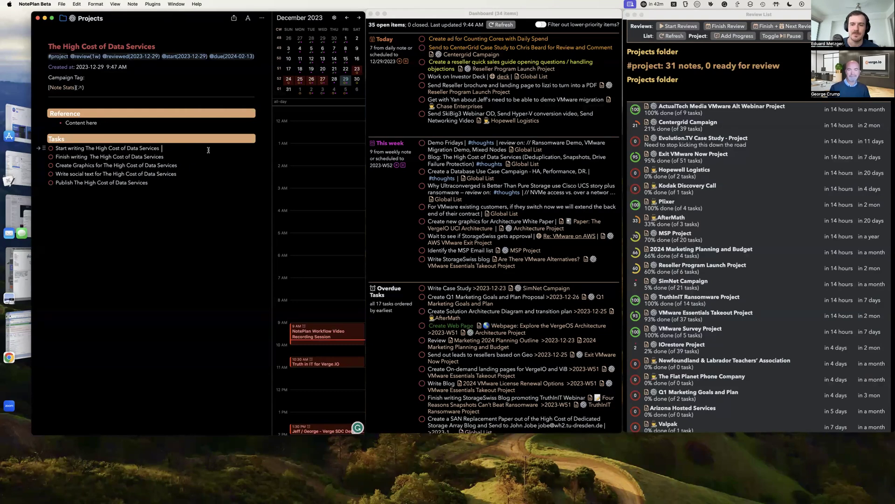
key("super+j")
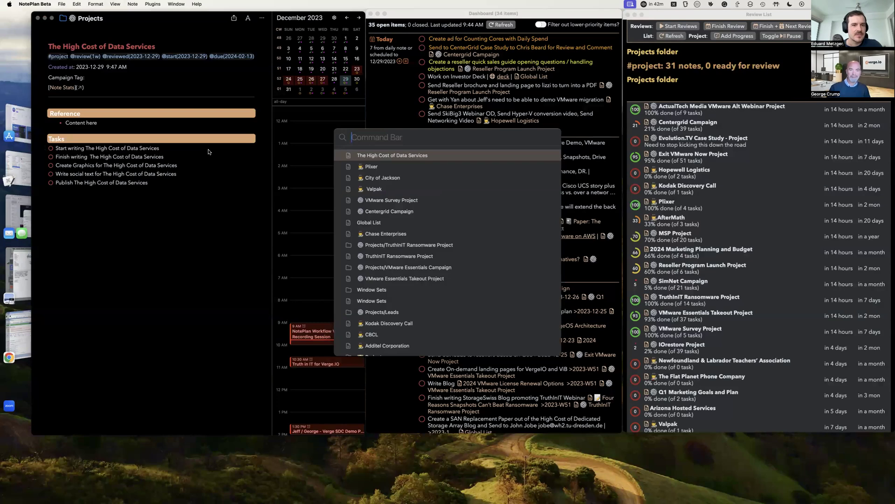
type("b")
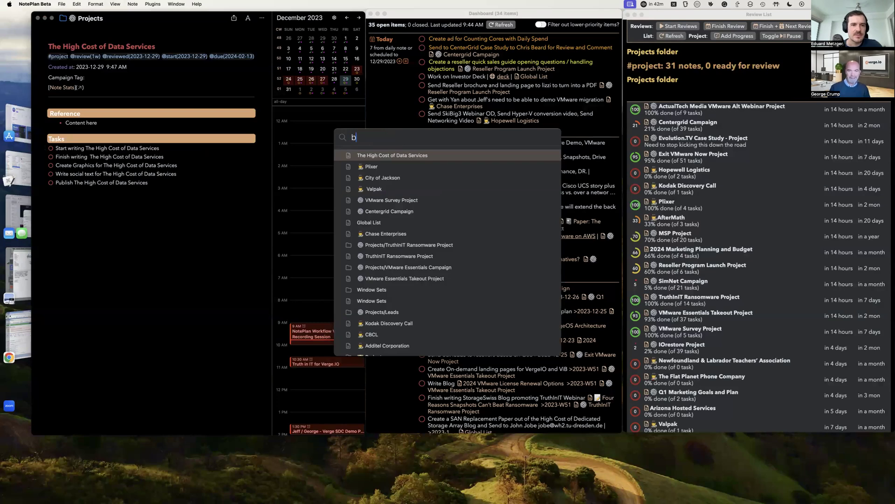
type("log")
key("Down")
key("Down")
key("Up")
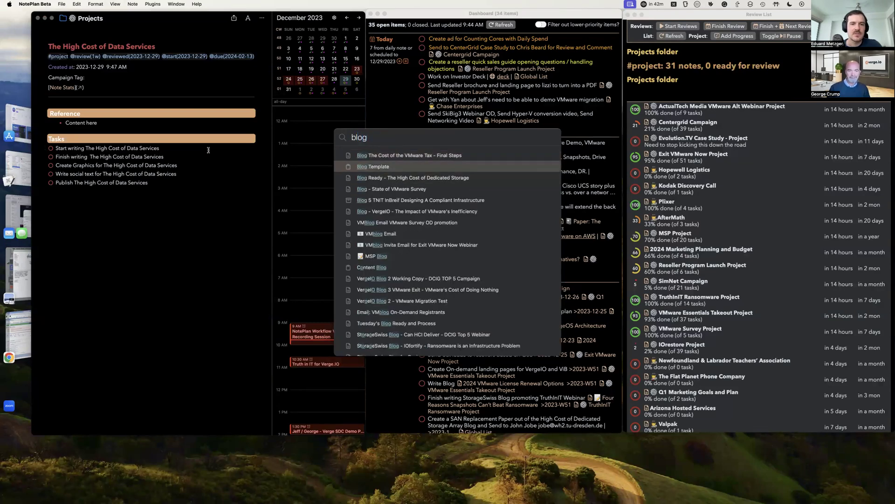
key("Return")
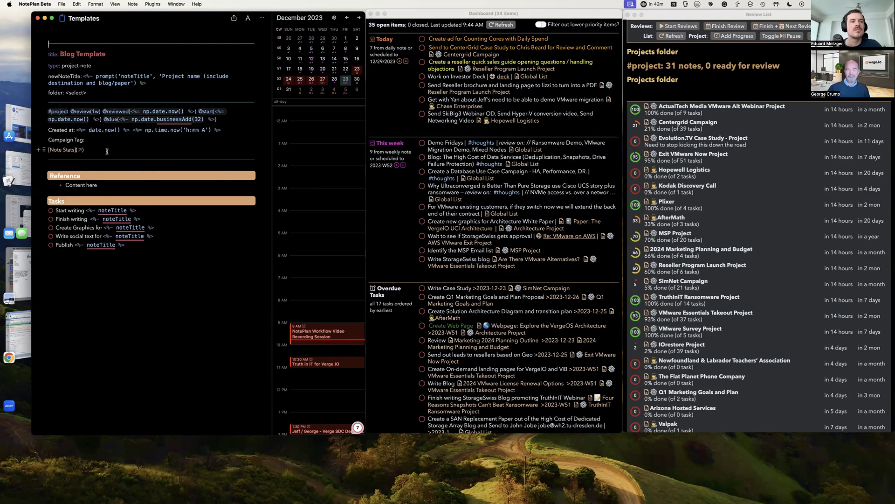
mouse_move(130, 219)
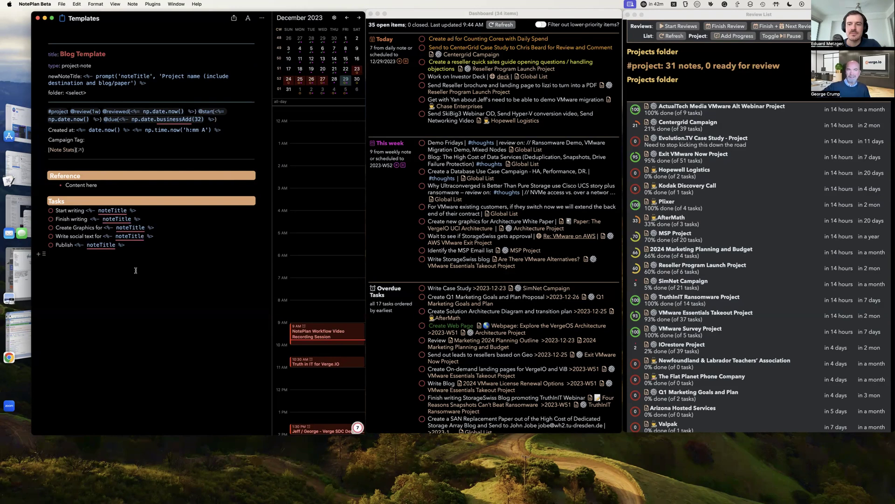
Return to the "The High Cost of Data Services" note.
key("super+k")
type("project")
key("BackSpace")
key("BackSpace")
key("BackSpace")
key("BackSpace")
key("BackSpace")
key("BackSpace")
key("BackSpace")
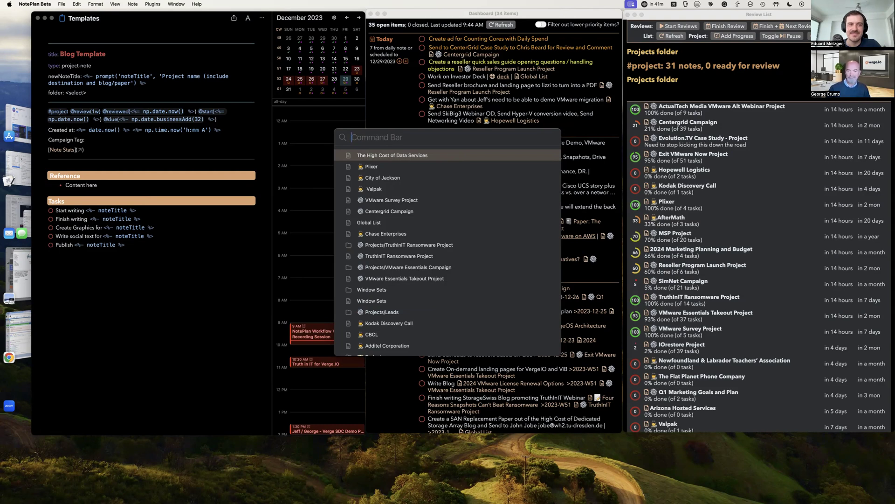
key("Escape")
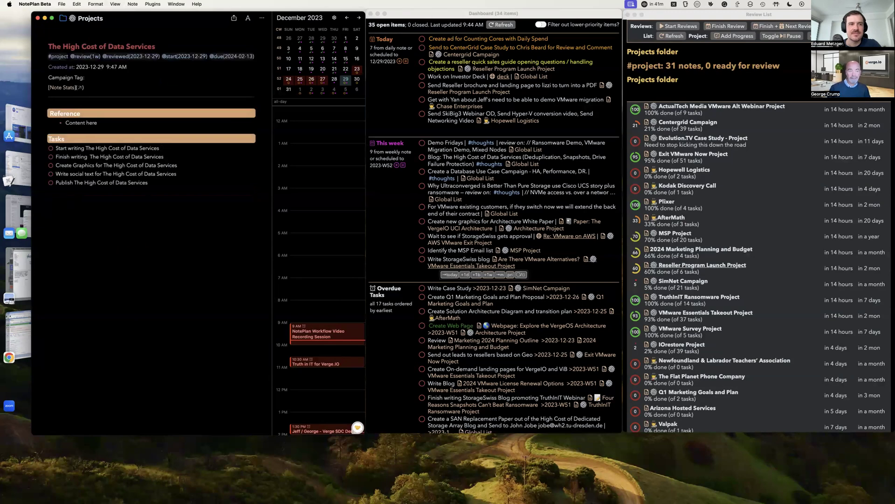
Schedule the "Start writing The High Cost of Data Services" task for tomorrow, >2023-12-30.
type(">tom")
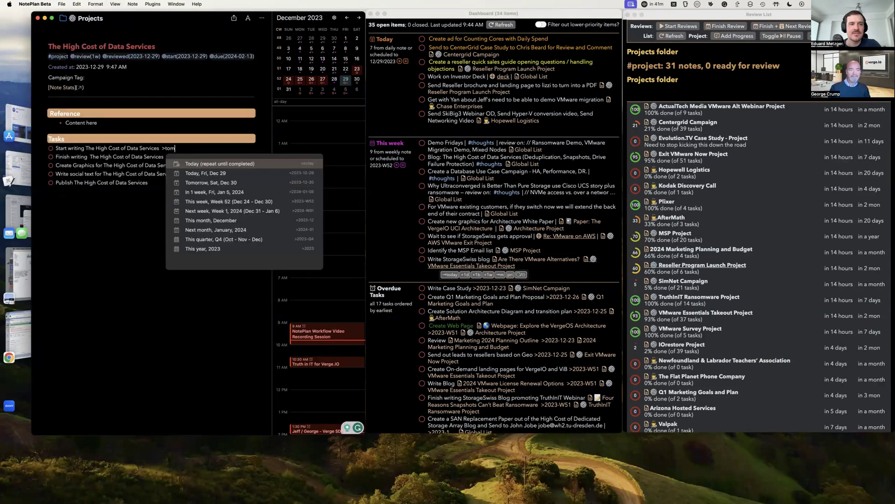
key("Return")
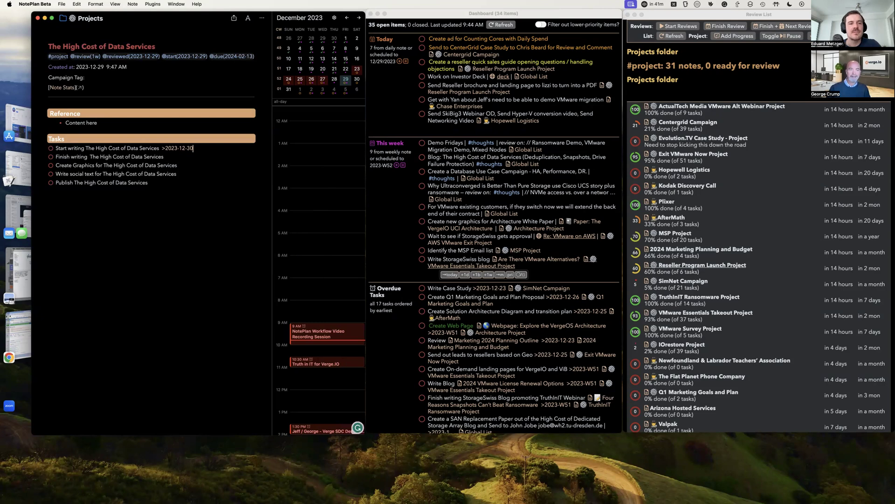
left_click(150, 296)
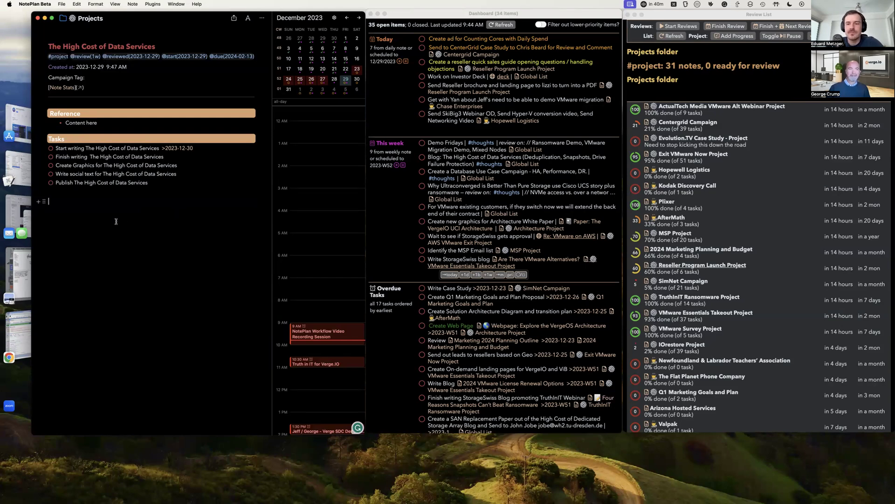
Close the Dashboard window and rearrange the remaining windows, widening the note window into the freed space.
left_click(371, 13)
left_click_drag(673, 20, 673, 52)
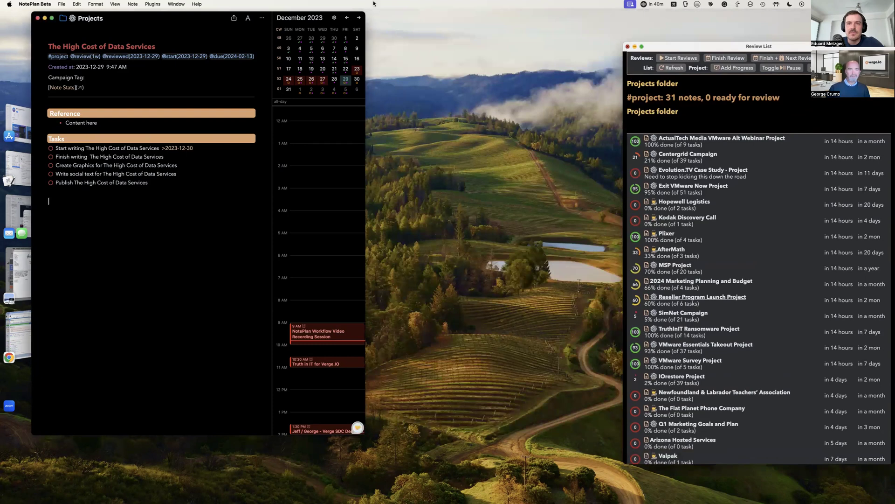
left_click_drag(202, 17, 256, 17)
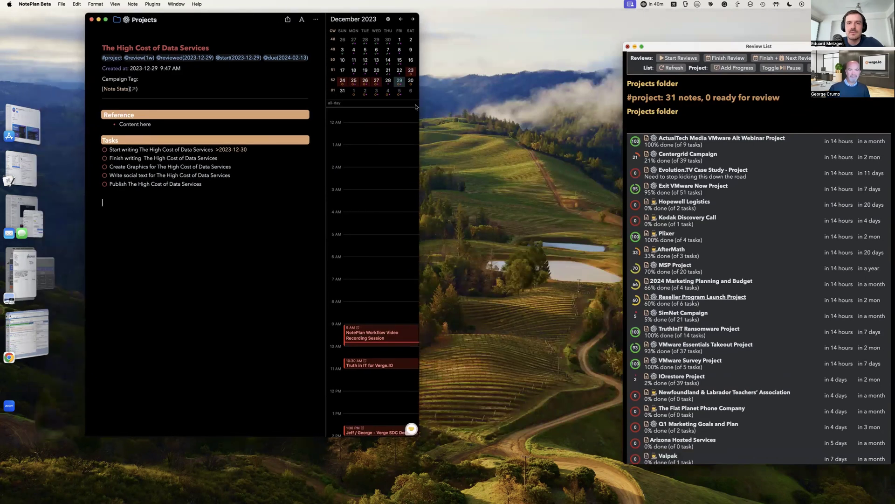
left_click_drag(437, 147, 567, 147)
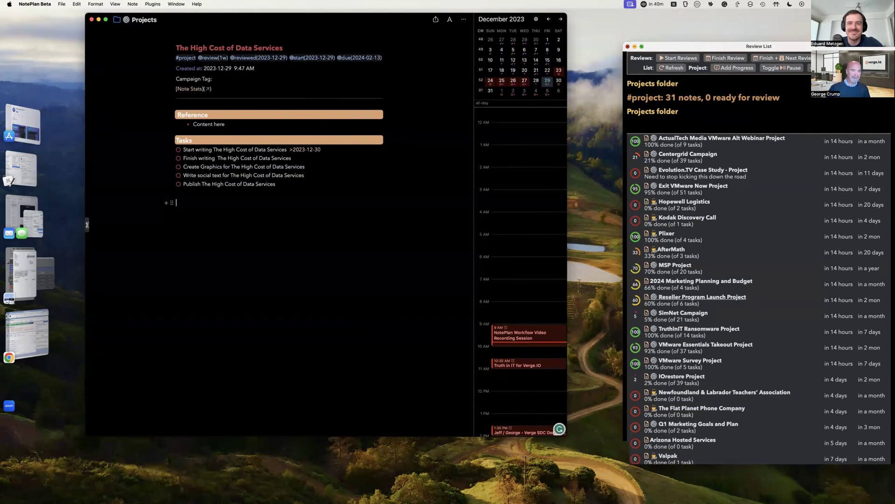
Show the notes sidebar and expand the Projects folder.
left_click(86, 226)
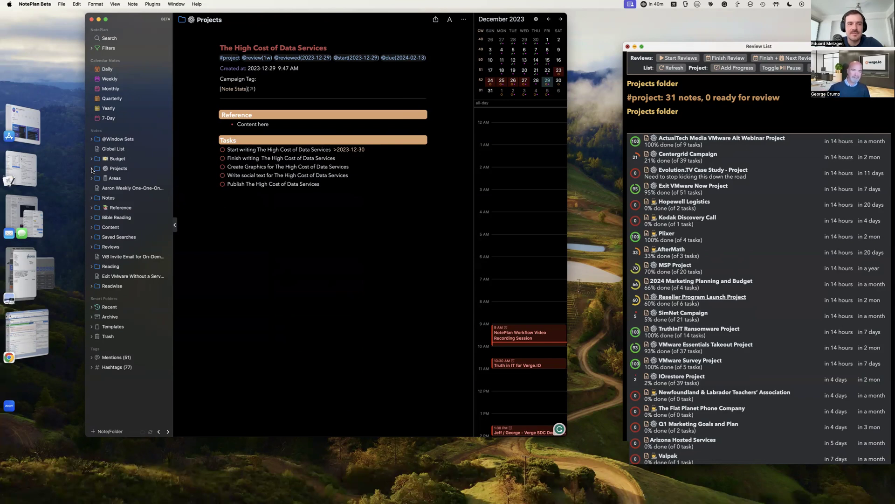
left_click(92, 169)
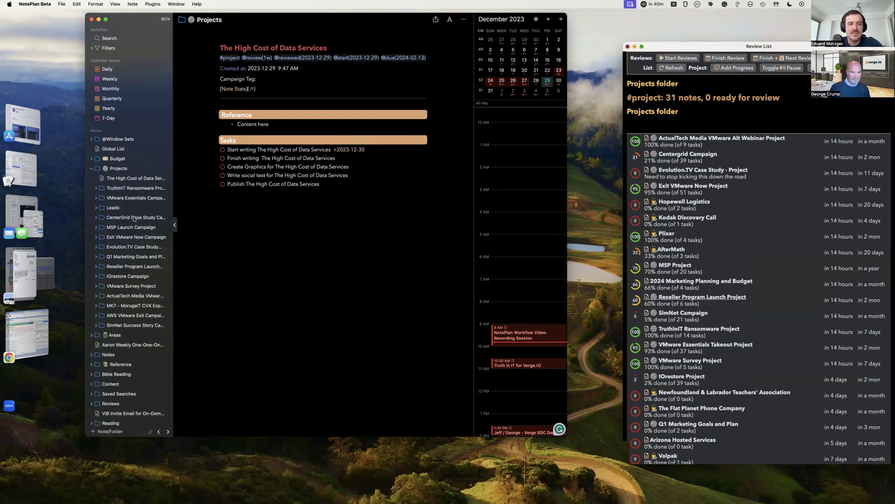
key("super+plus")
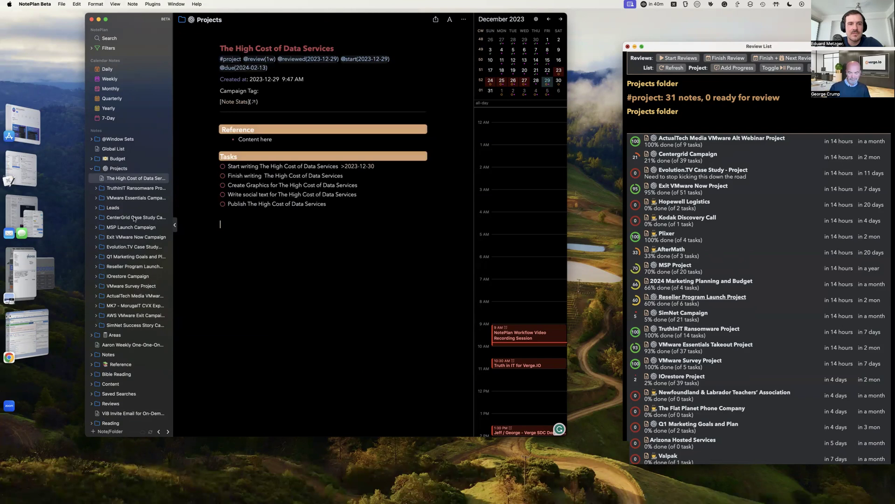
key("super+minus")
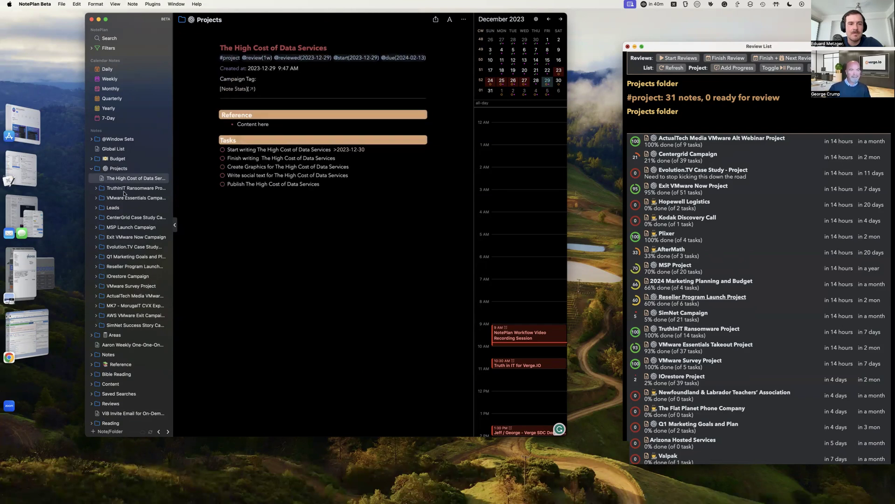
Expand the VMware Essentials Campaign folder and look through its Takeout Project, TakeOut Program press release, Live Webinar and VMblog Email notes.
left_click(96, 198)
left_click(128, 211)
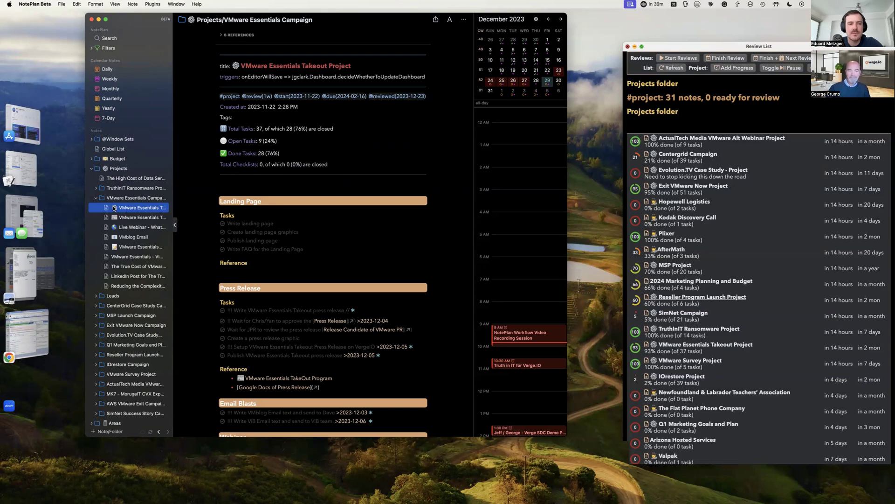
left_click(137, 219)
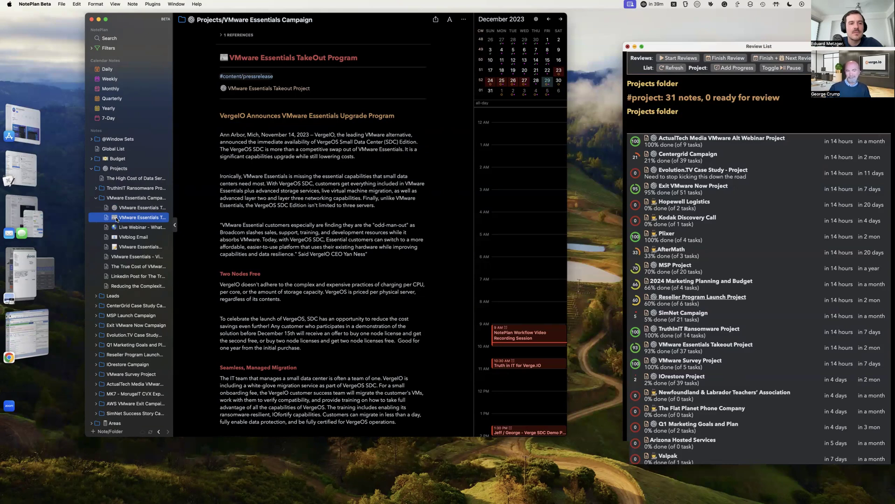
left_click(117, 228)
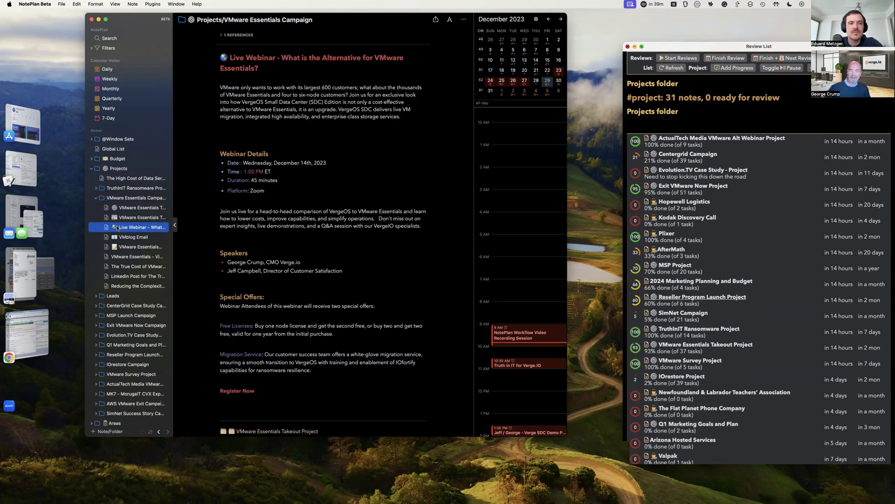
left_click(125, 237)
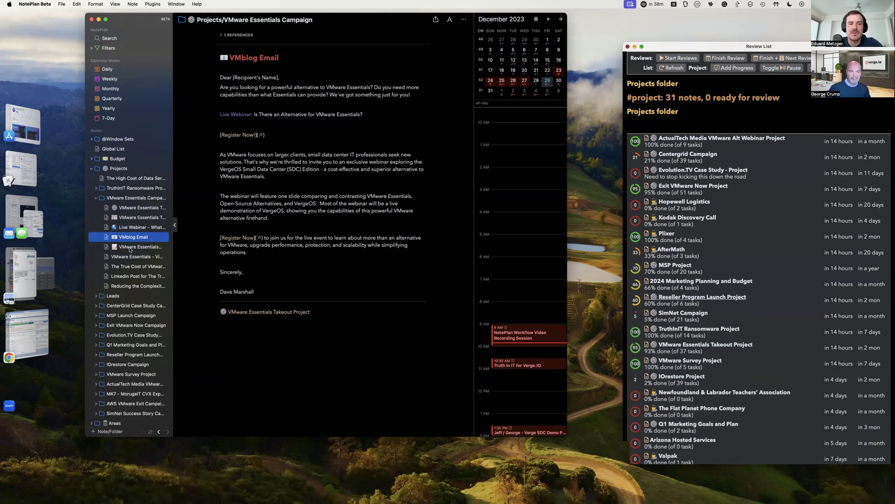
Open the VMware Essentials On-Demand Blog note in the campaign folder and read through its sections.
left_click(130, 248)
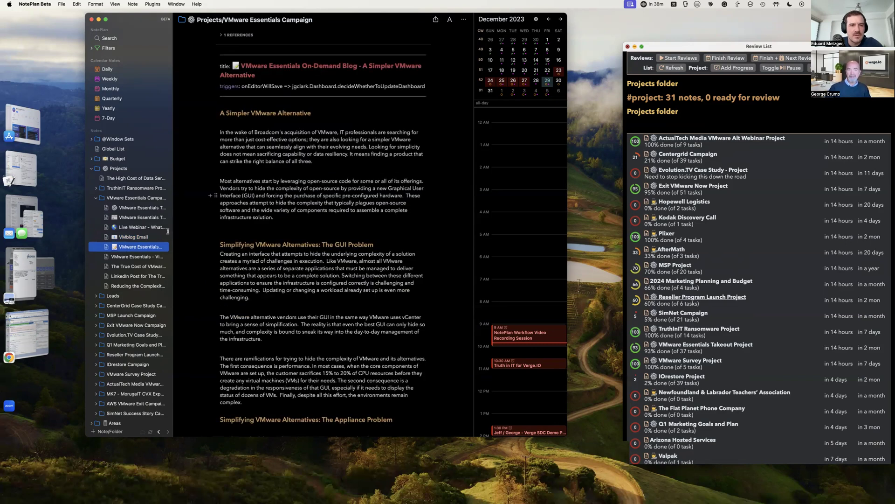
scroll(286, 191, "down", 5)
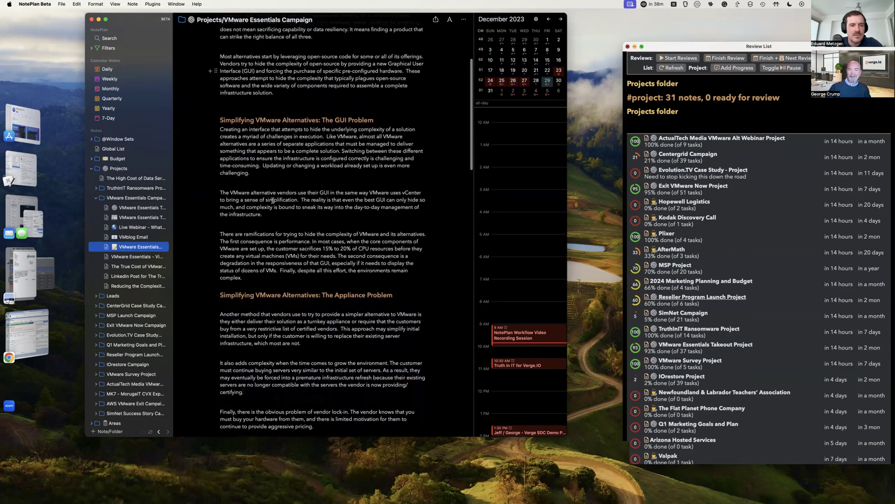
scroll(273, 200, "down", 12)
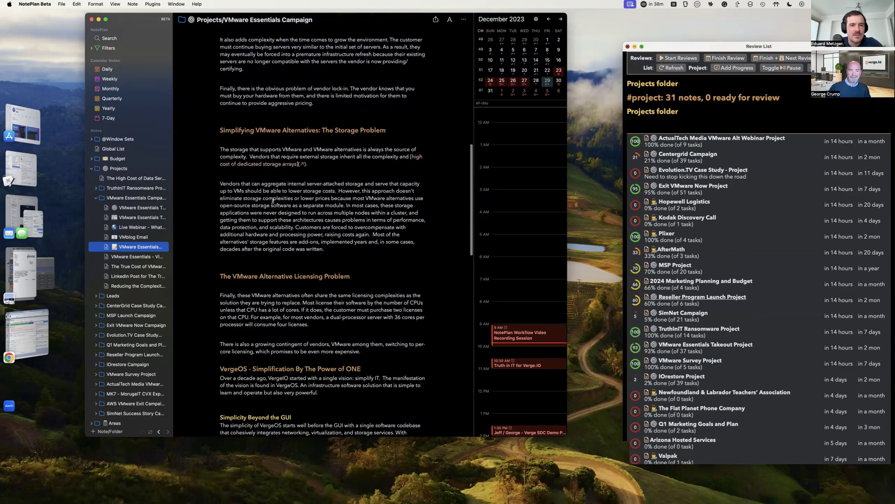
Run the Note Statistics word stats command on the VMware Essentials On-Demand Blog note and close its results.
key("super+j")
type("/wc")
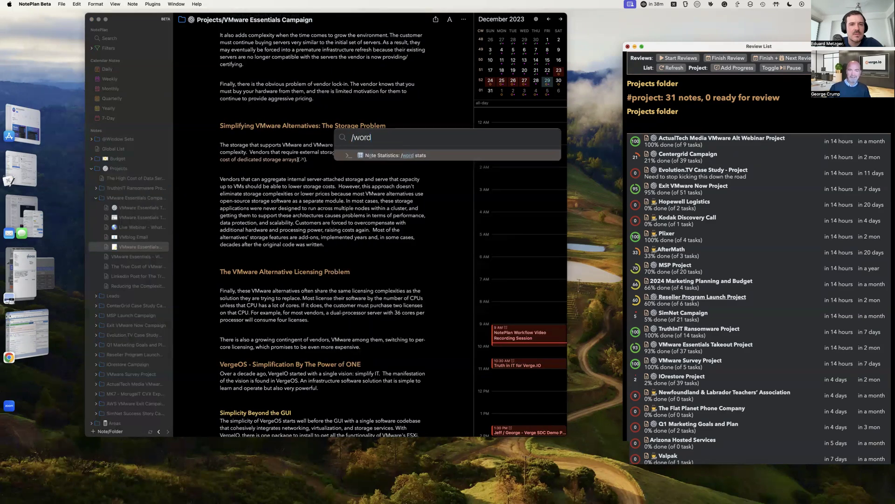
key("Return")
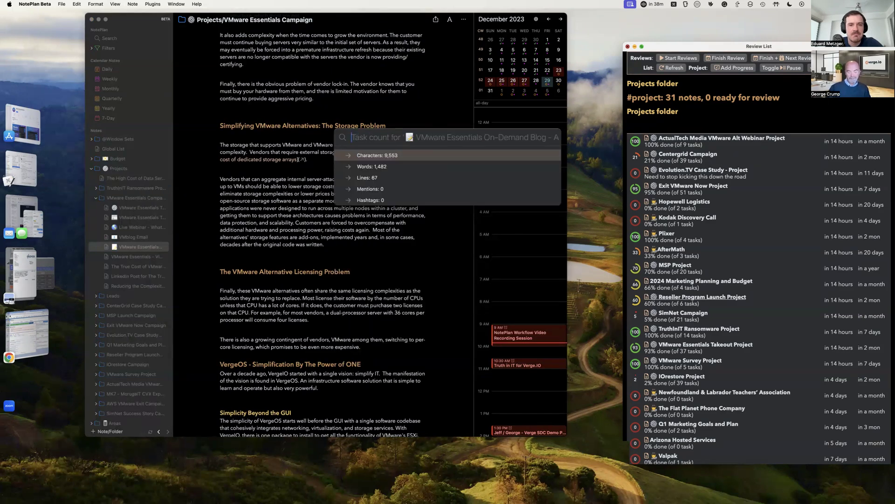
key("Escape")
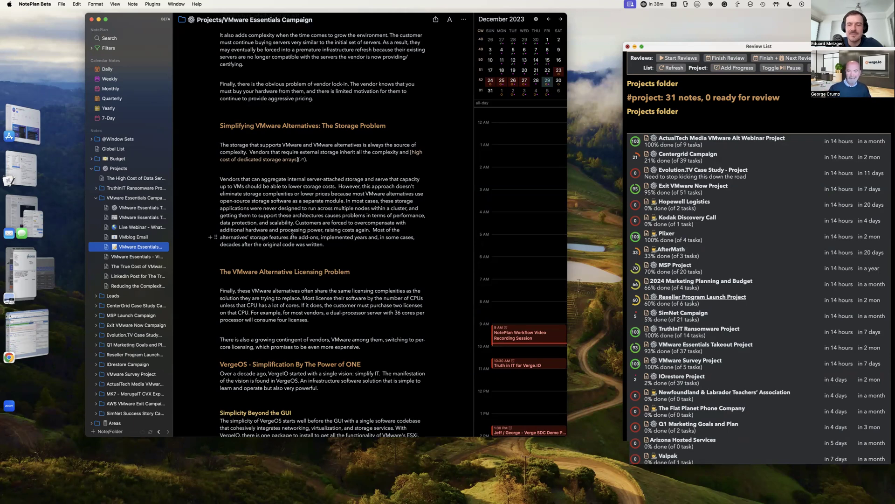
Read through the blog note from the Storage Problem section down to Next Steps.
left_click(332, 229)
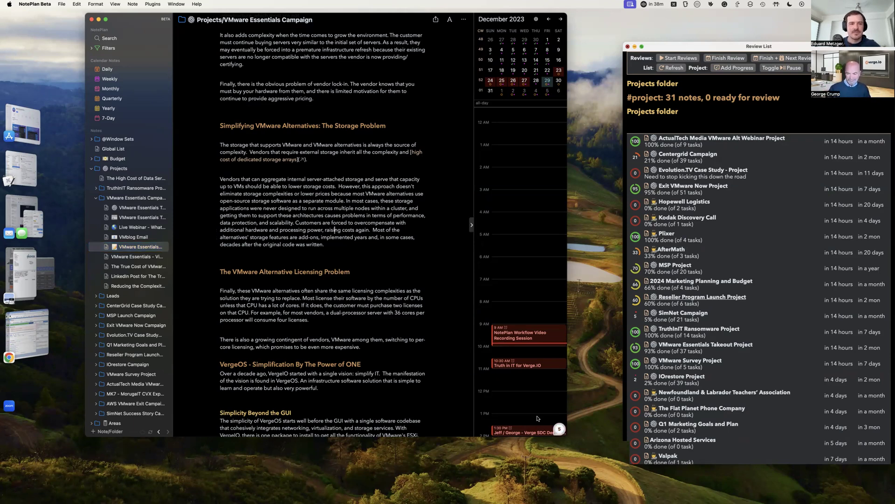
left_click_drag(550, 436, 608, 298)
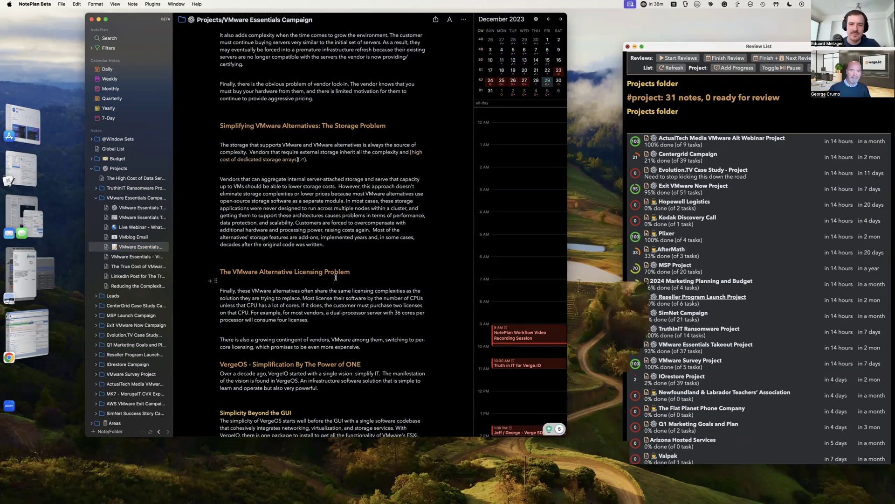
scroll(335, 277, "up", 2)
scroll(336, 277, "up", 2)
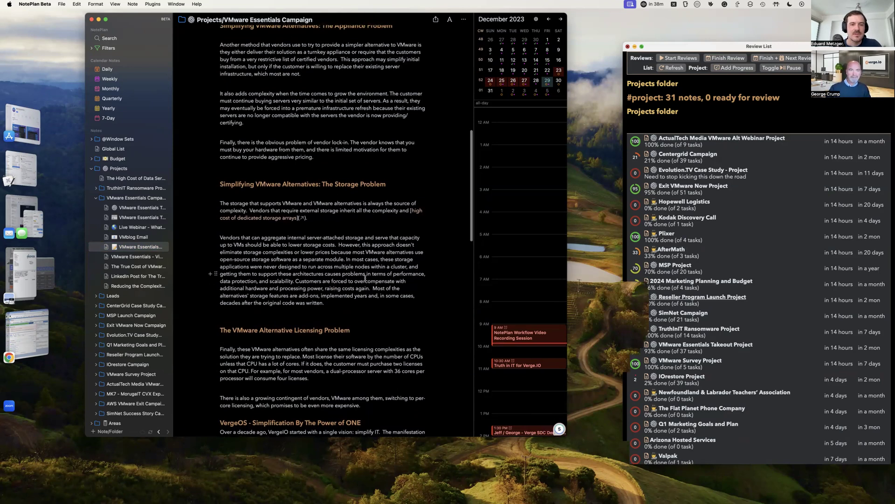
scroll(365, 278, "up", 2)
scroll(282, 142, "down", 10)
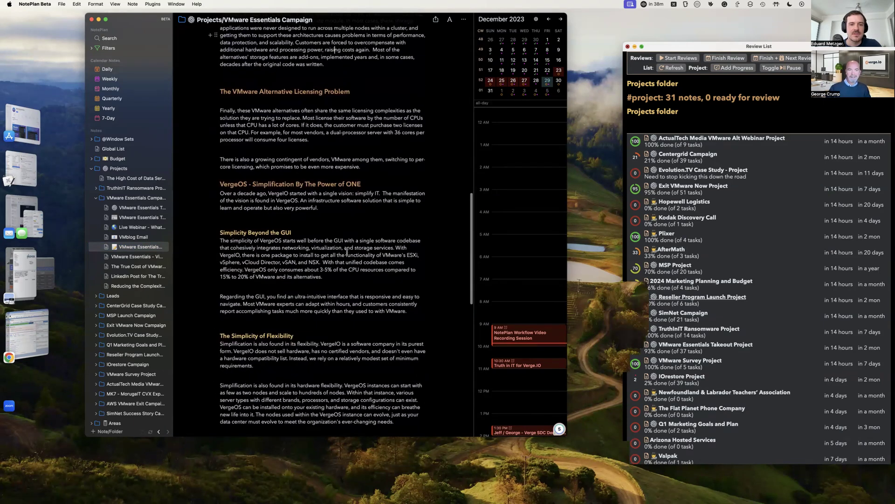
left_click(335, 135)
scroll(367, 120, "down", 18)
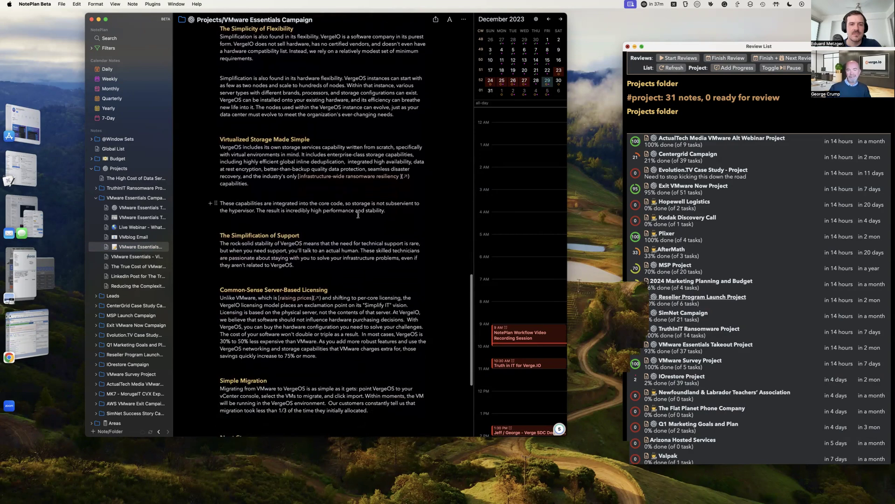
scroll(358, 215, "down", 3)
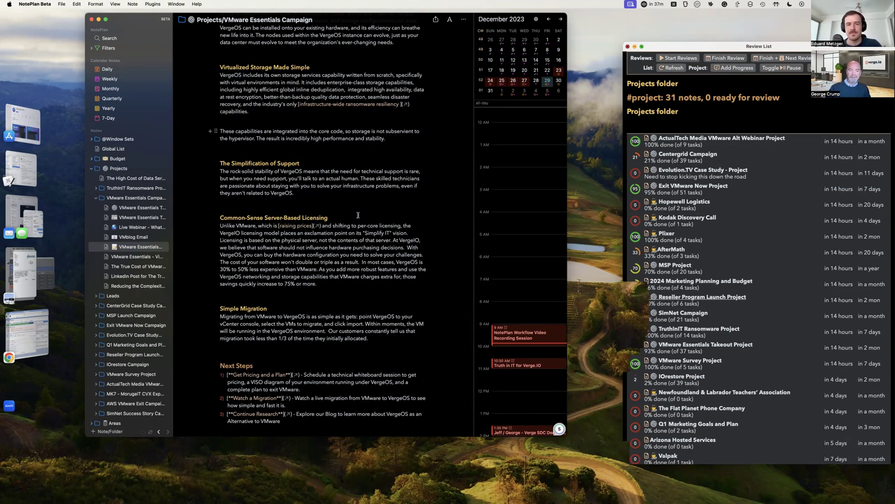
scroll(358, 215, "up", 10)
scroll(358, 215, "up", 3)
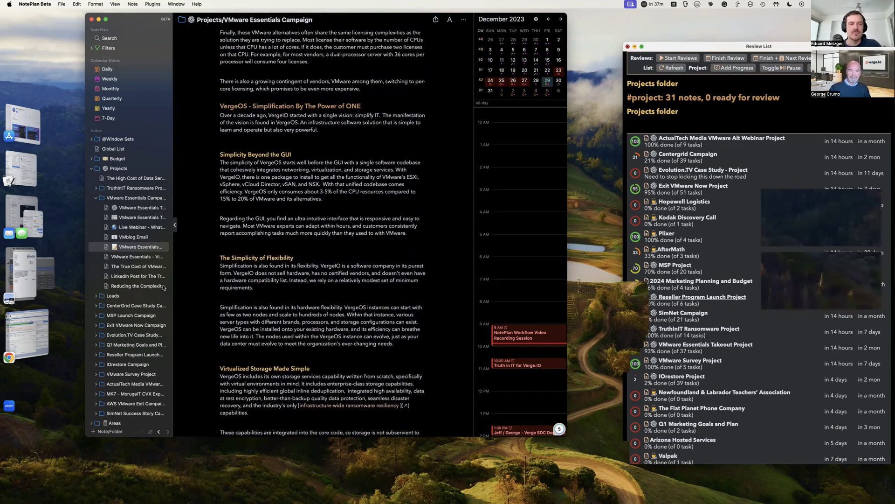
scroll(258, 284, "down", 4)
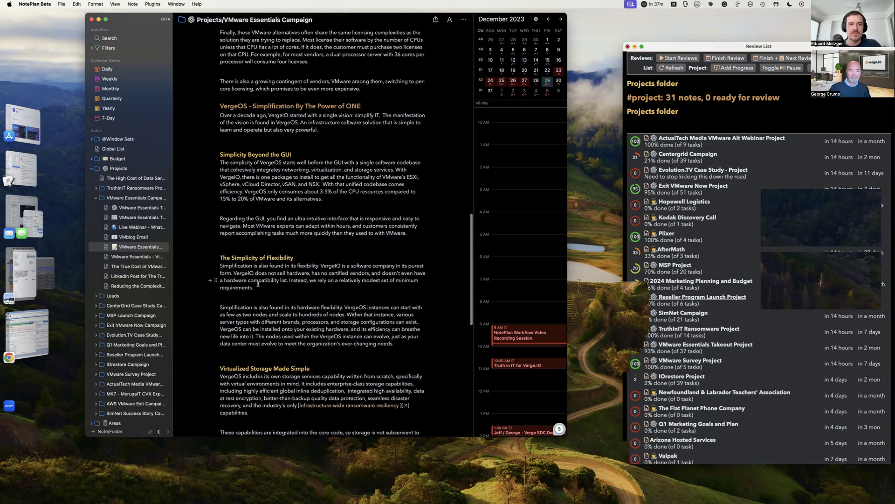
scroll(258, 284, "down", 15)
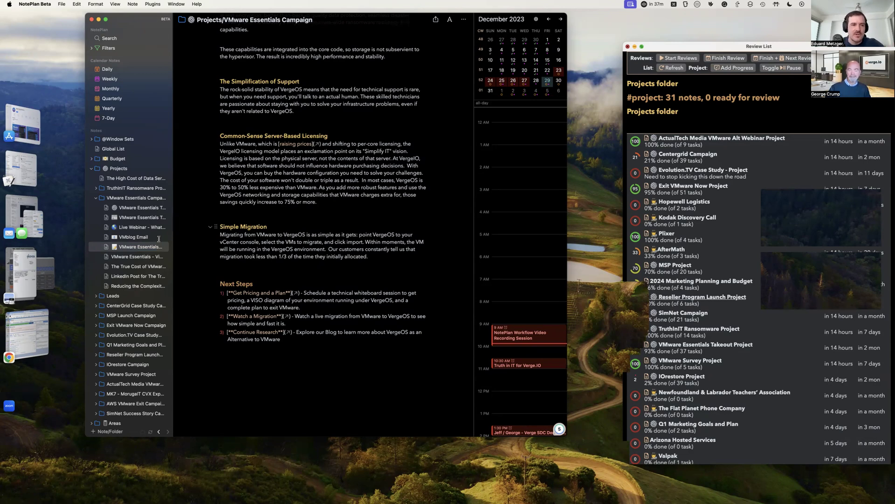
Increase the editor's text size by one step, viewing the beginning of the blog note.
scroll(321, 221, "up", 10)
scroll(321, 221, "up", 15)
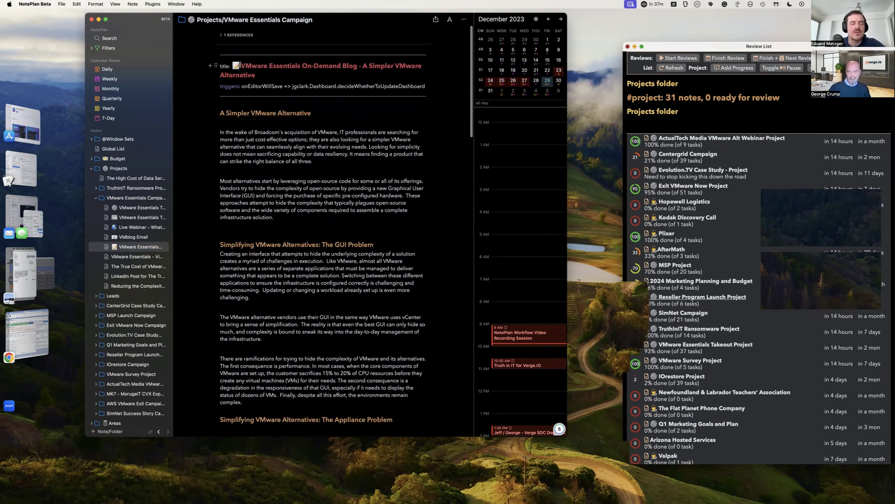
left_click(114, 4)
key("super+plus")
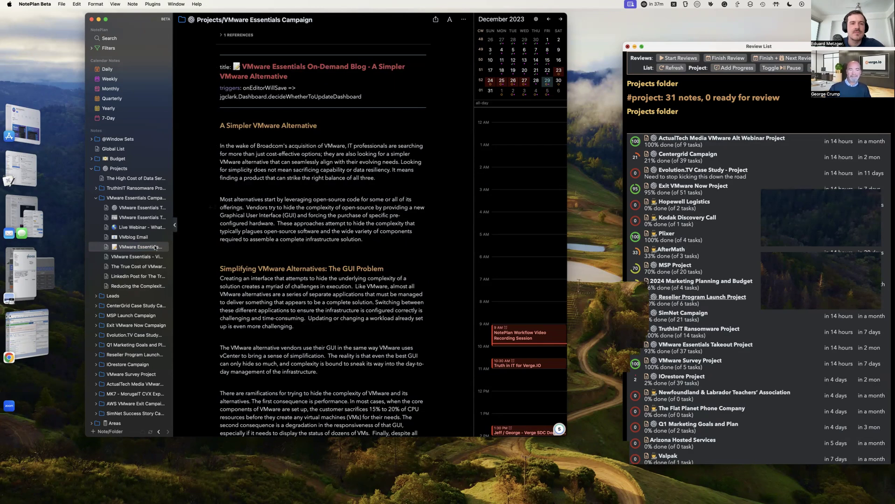
Review the campaign's VMblog Email, Live Webinar, TakeOut Program and Takeout Project notes, and return to the On-Demand Blog note.
left_click(129, 237)
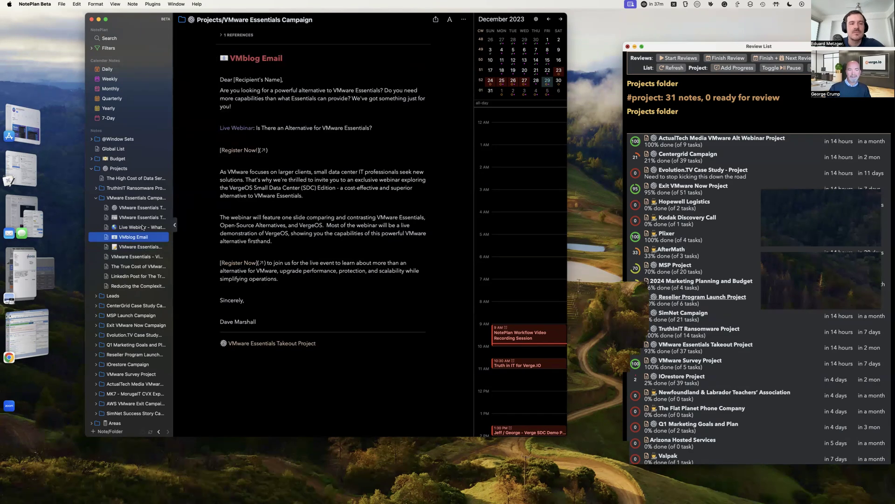
key("Up")
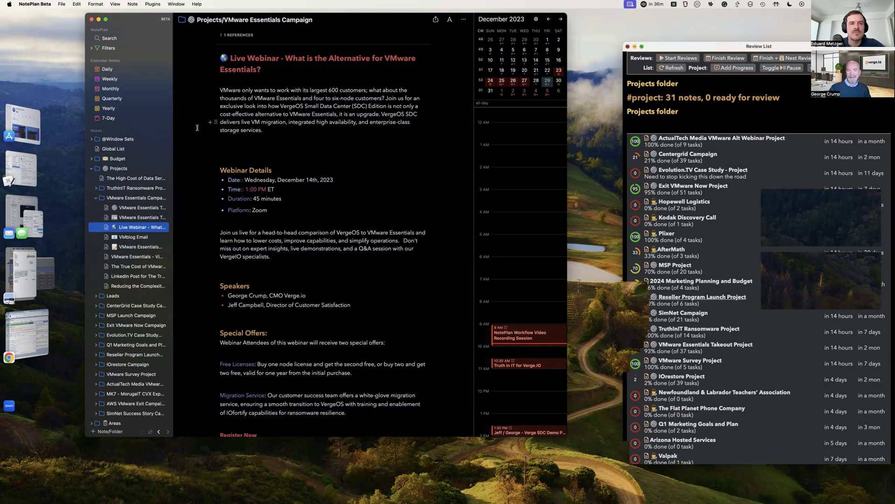
left_click(157, 217)
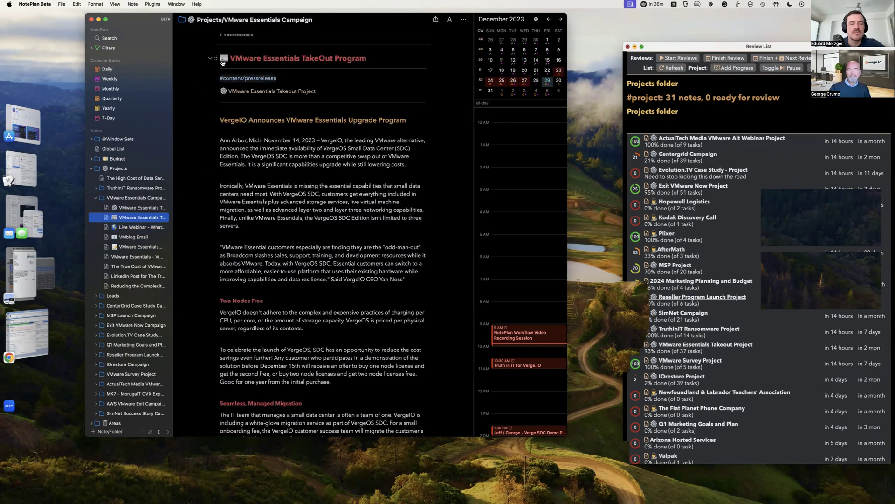
key("Up")
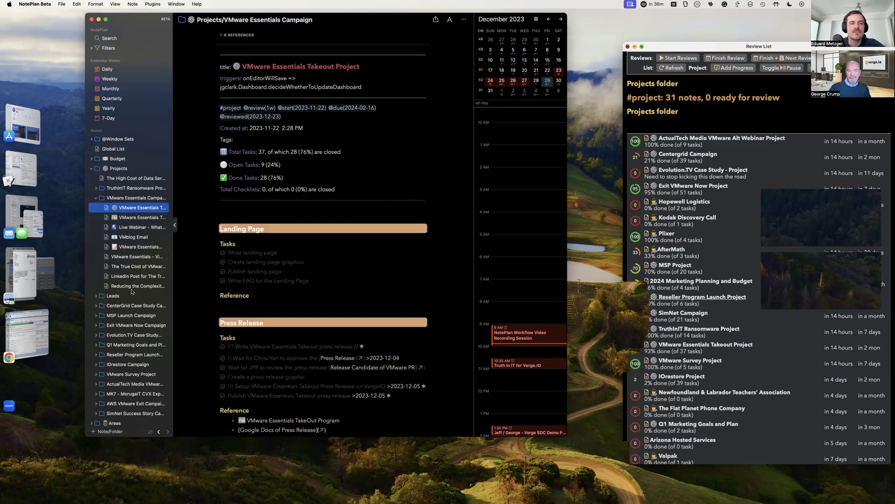
left_click(127, 247)
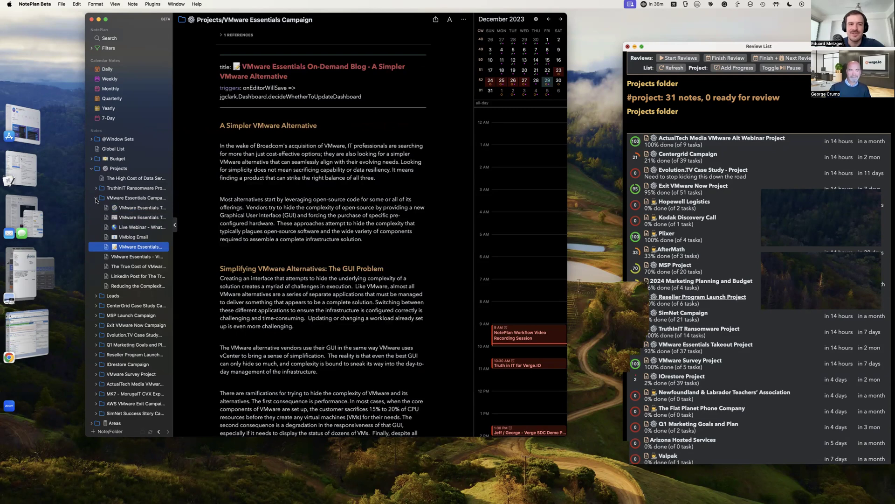
Look through the note lists of the Budget, Areas and Notes folders.
scroll(135, 240, "down", 1)
scroll(135, 240, "down", 2)
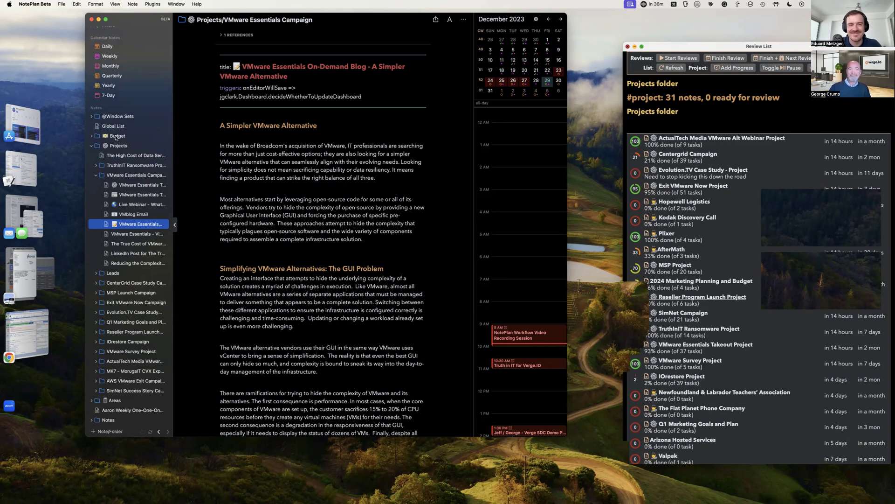
left_click(116, 136)
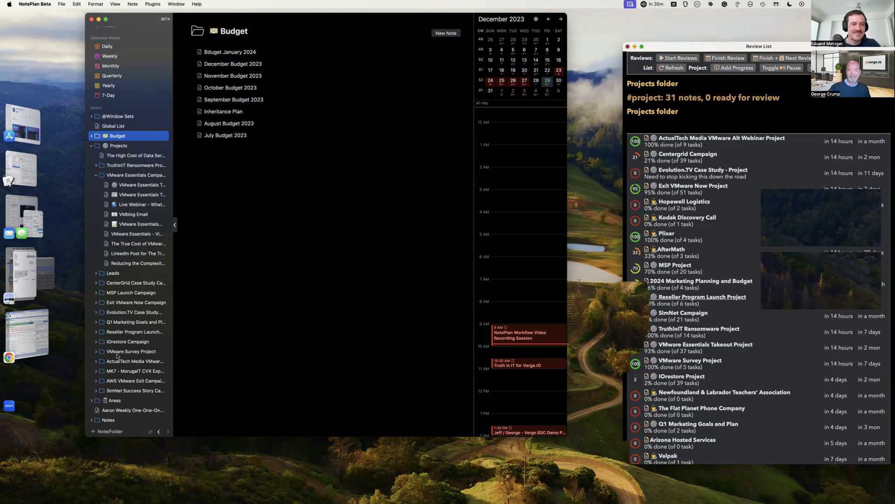
left_click(112, 401)
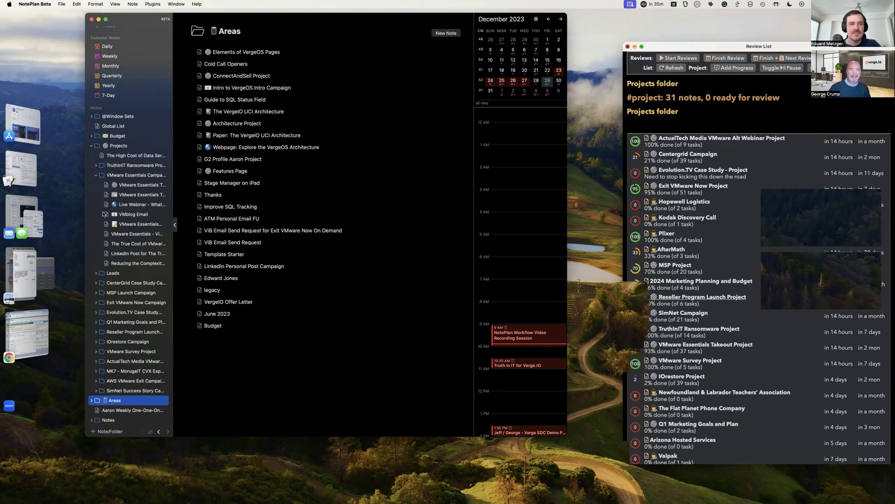
scroll(105, 224, "down", 5)
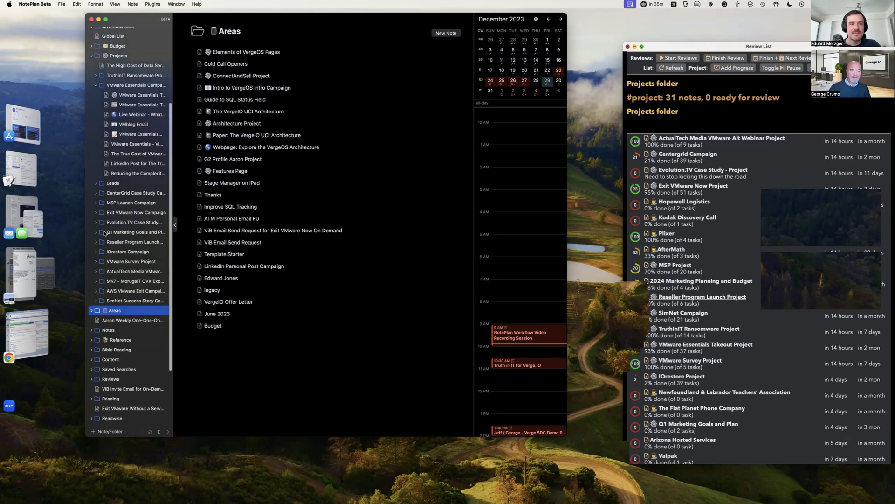
left_click(108, 330)
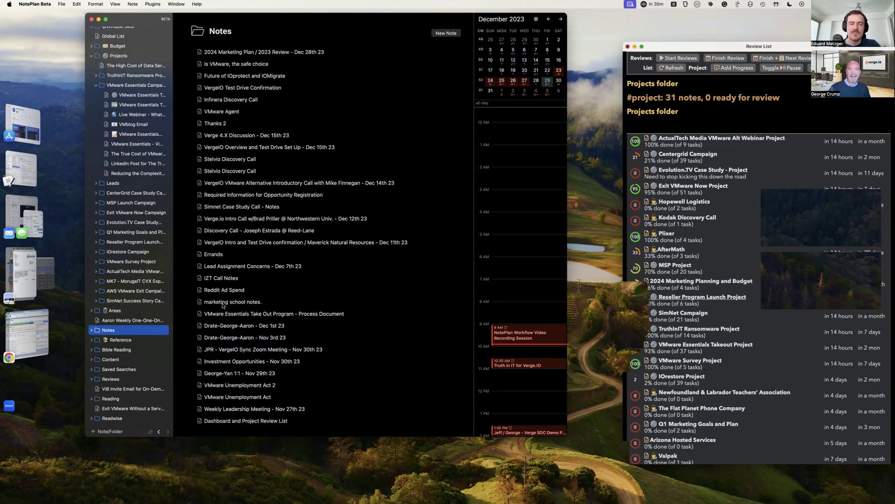
Open the VergeOS Boilerplate - About VergeIO note from the Reference folder.
left_click(132, 343)
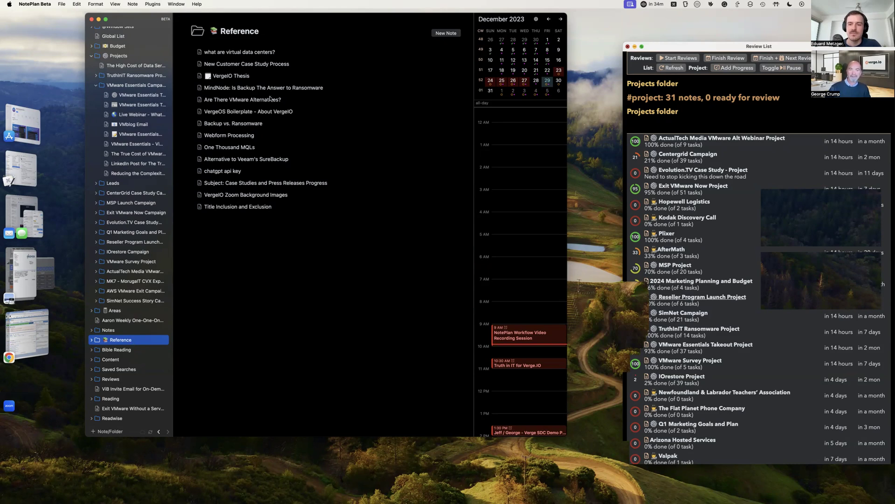
left_click(269, 111)
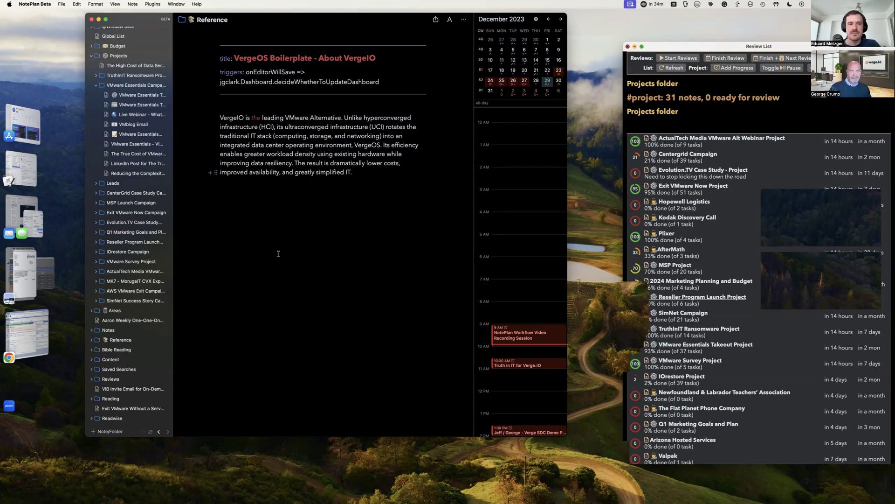
Search for "Q1" and open the Q1-2024 Marketing Goals and Plan note.
key("super+j")
type("Q")
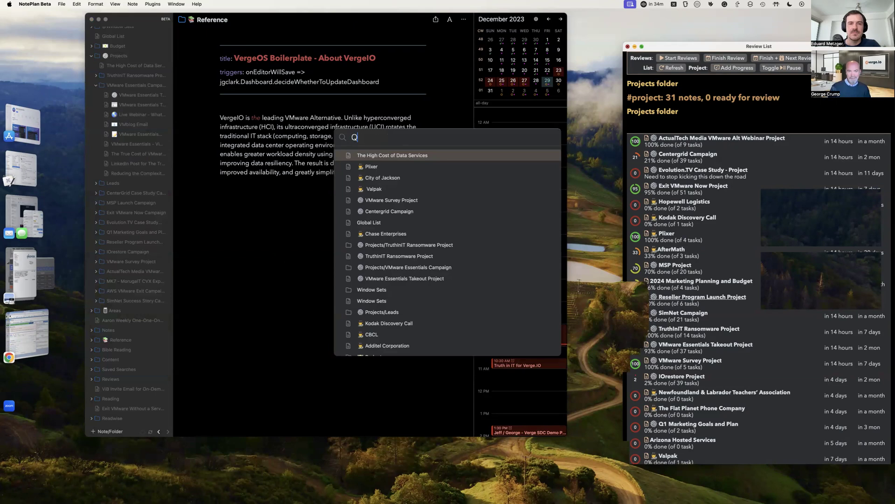
type("1")
key("Return")
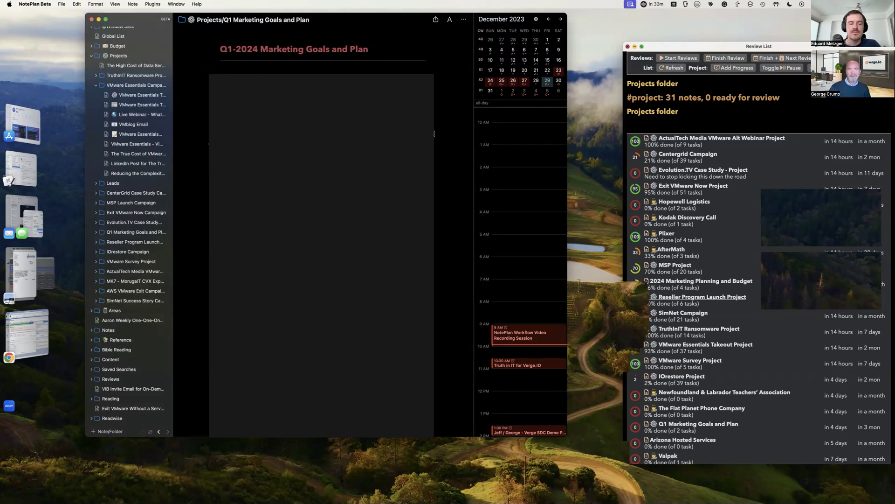
Show the marketing plan note's export and sharing options, and switch to Safari to view its published noteplan.co page.
left_click(436, 20)
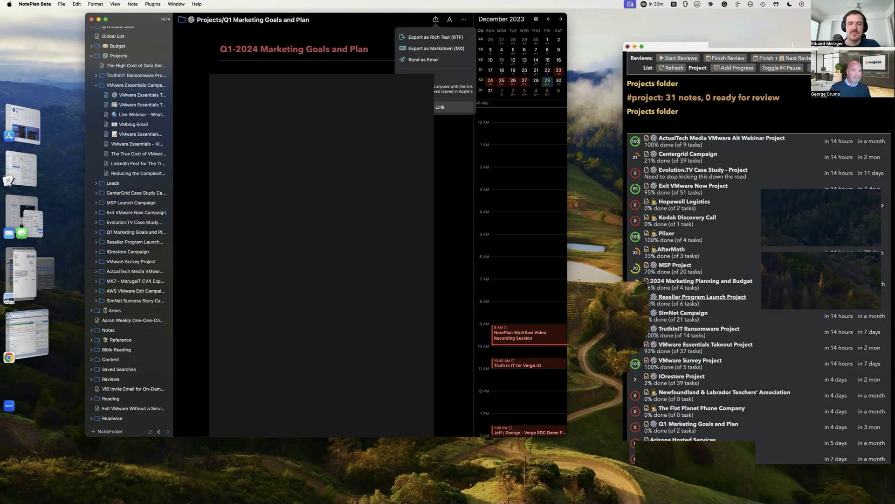
key("ctrl+alt+super+space")
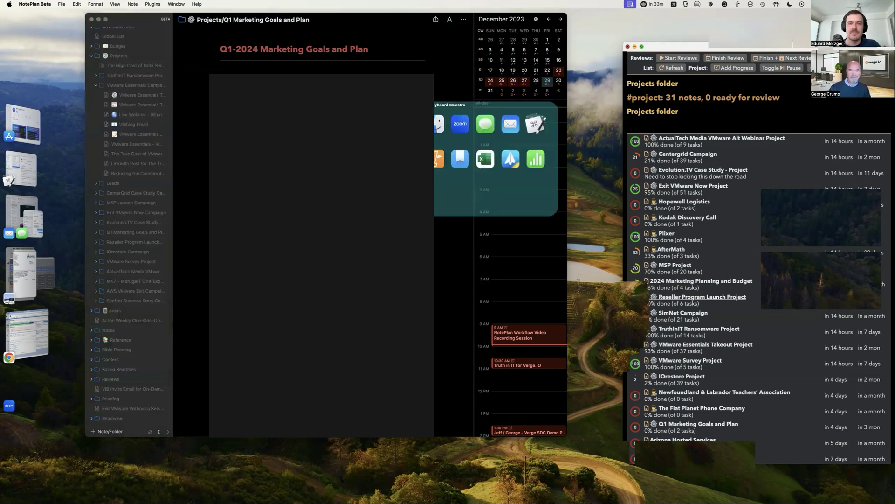
left_click(441, 122)
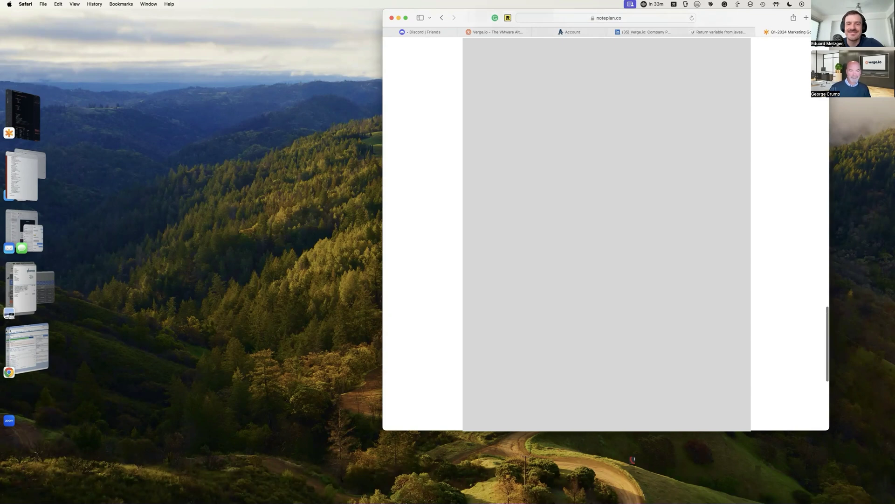
Switch back to NotePlan and create a new note with the heading "test" and the text "this is an email...".
left_click(25, 104)
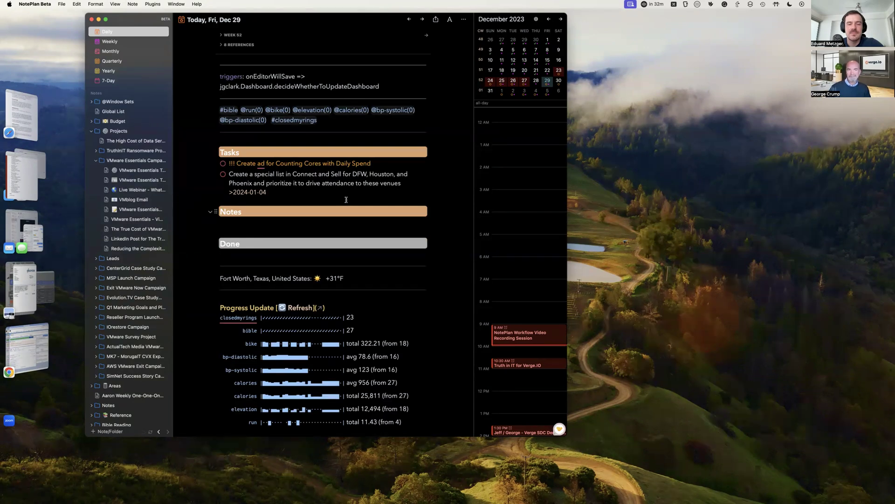
left_click(417, 259)
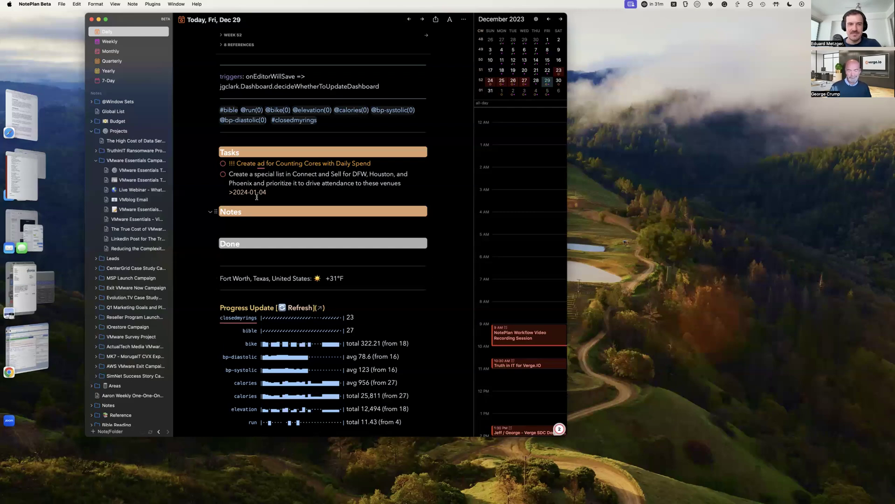
key("super+n")
type("# test")
key("Return")
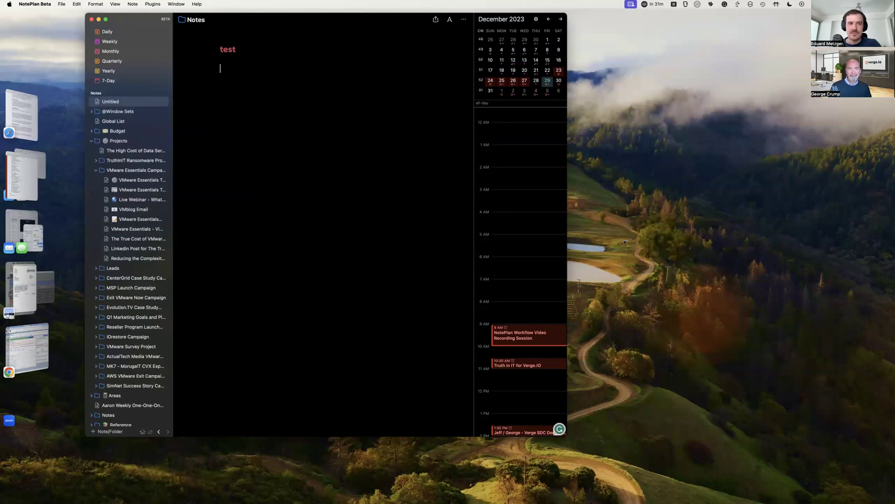
type("this is a")
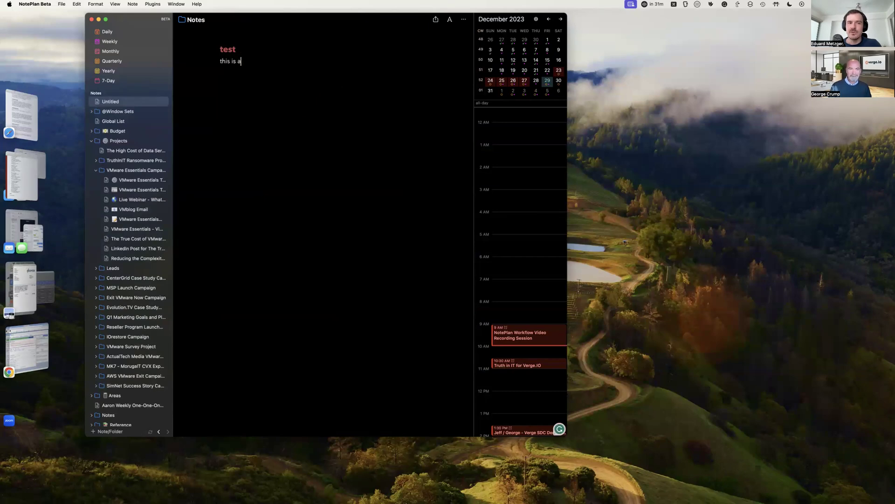
type("n email...")
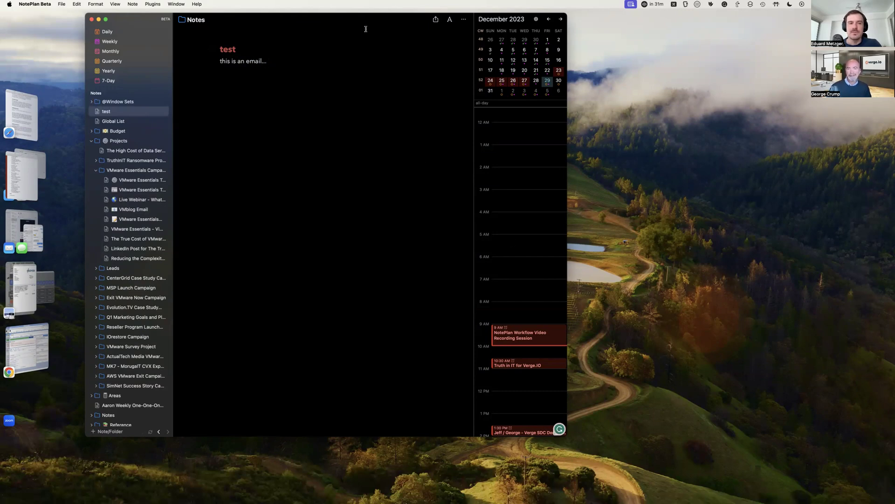
Send the test note as an email and delete all of the note's text.
left_click(436, 21)
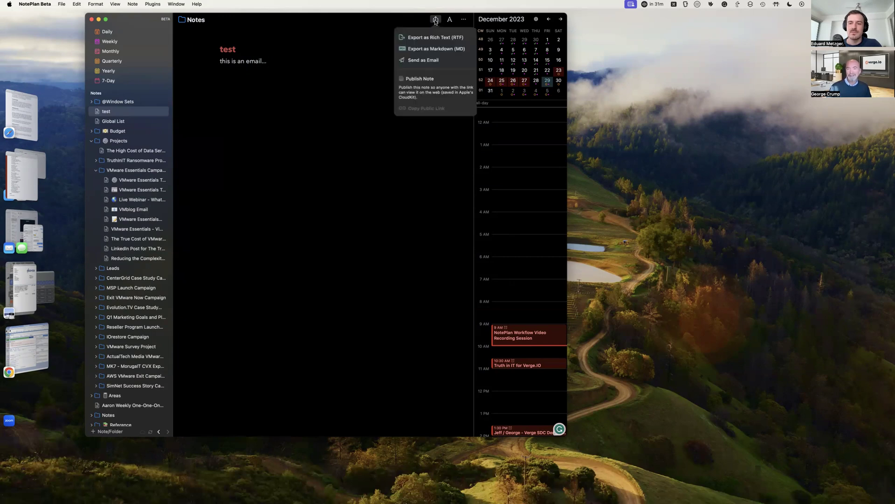
left_click(423, 61)
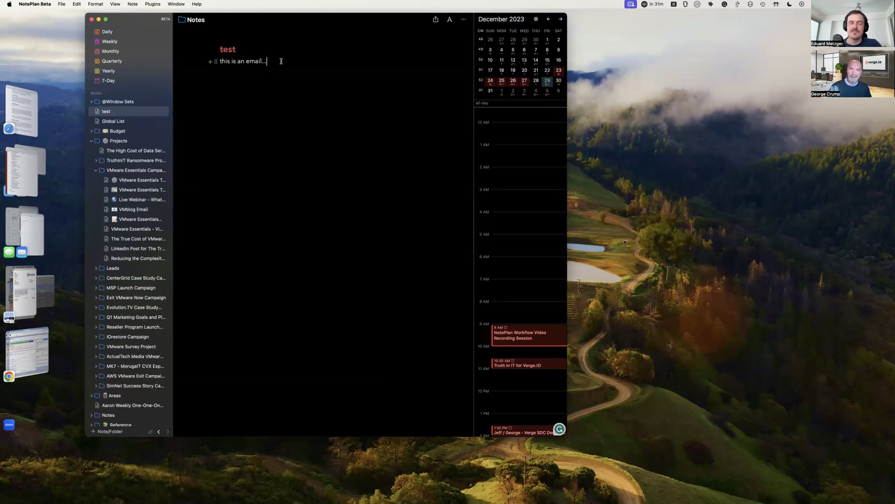
key("super+a")
key("BackSpace")
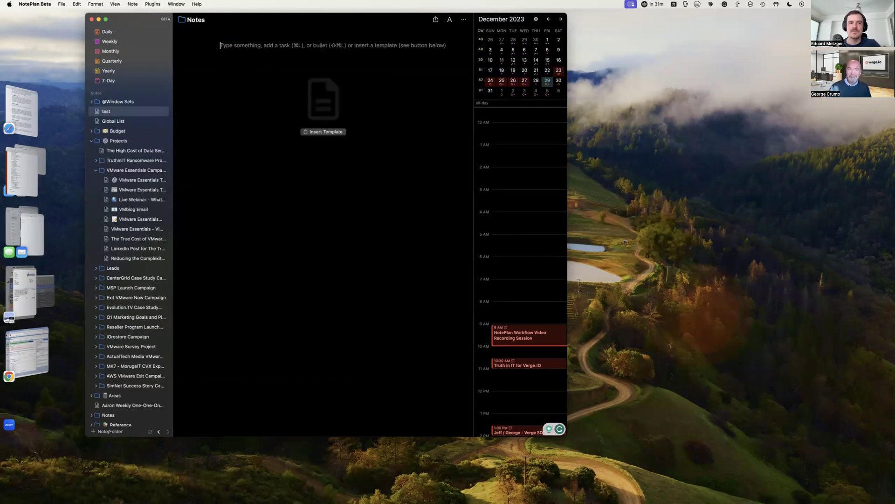
Return to today's daily note and reduce its text size by two steps.
key("super+t")
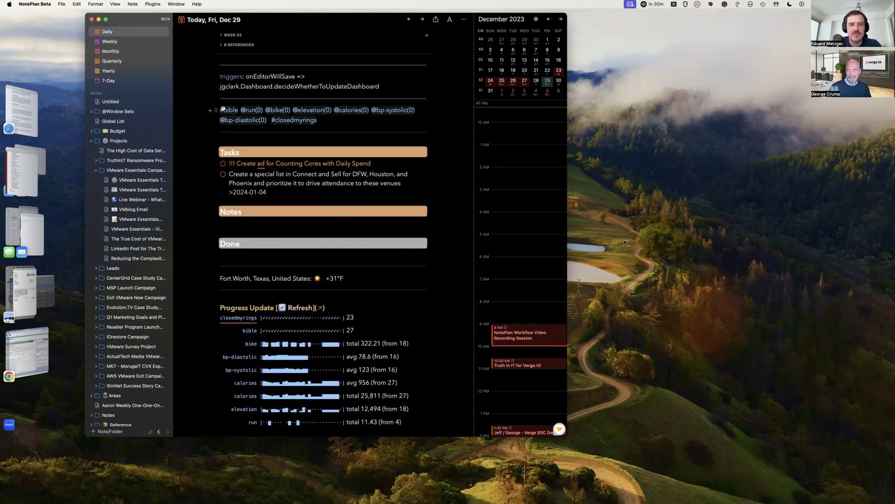
key("super+minus")
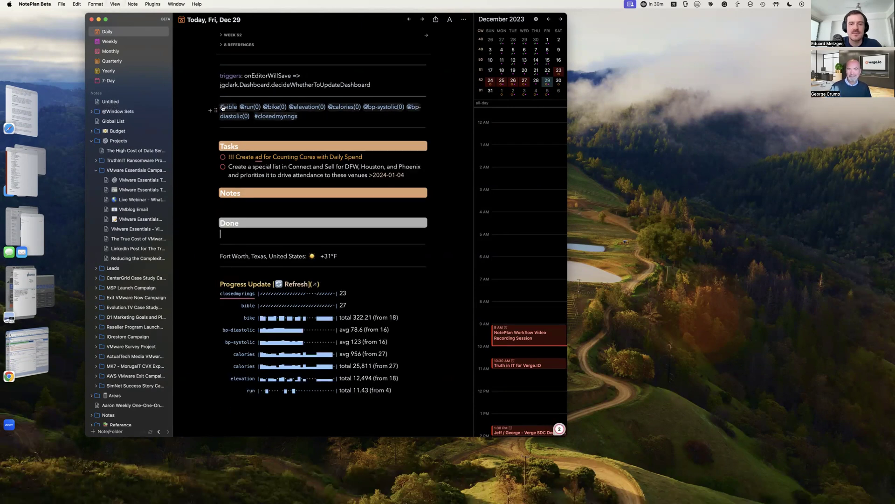
key("super+minus")
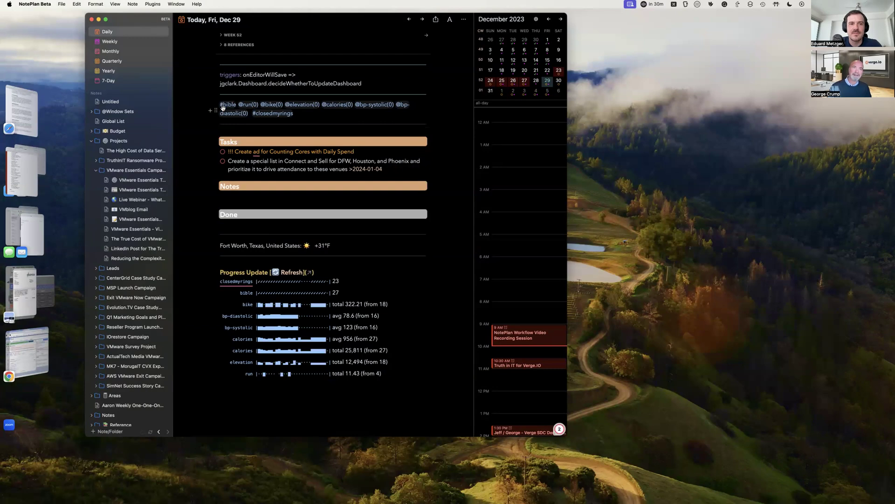
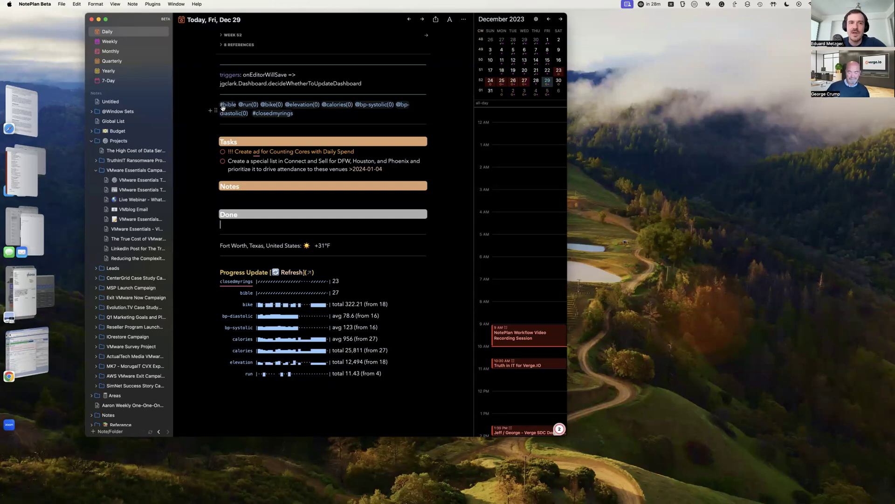
Look at the Week 52 and References sections of today's note and collapse them again.
left_click(239, 47)
left_click(231, 36)
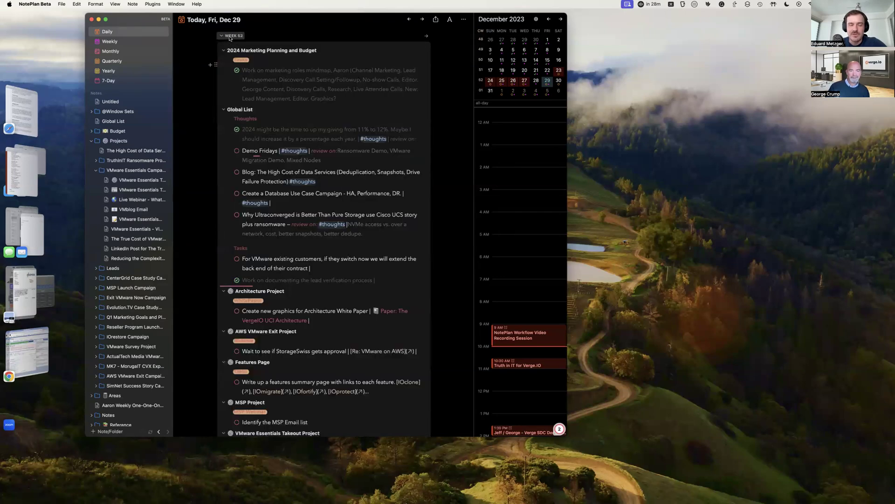
left_click(230, 37)
left_click(235, 45)
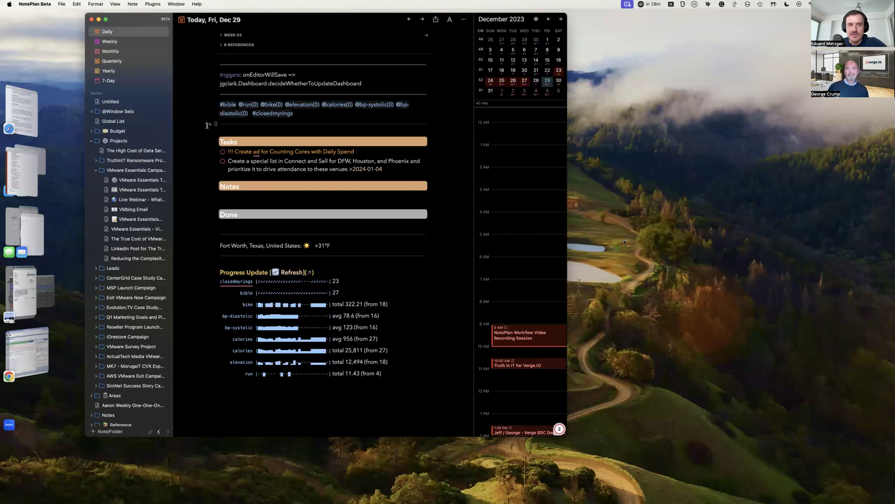